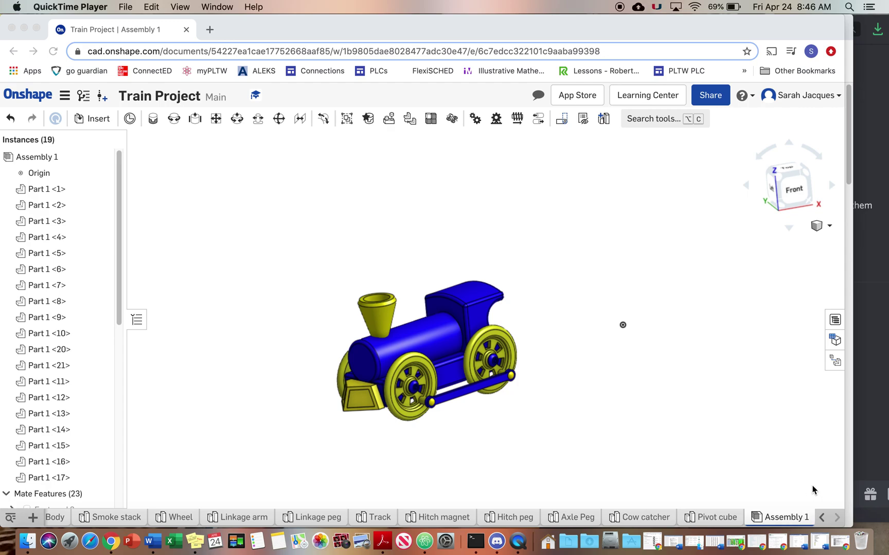
Bring the browser forward and show the train assembly's Exploded views panel.
{"action": "left_click", "coordinate": [835, 364]}
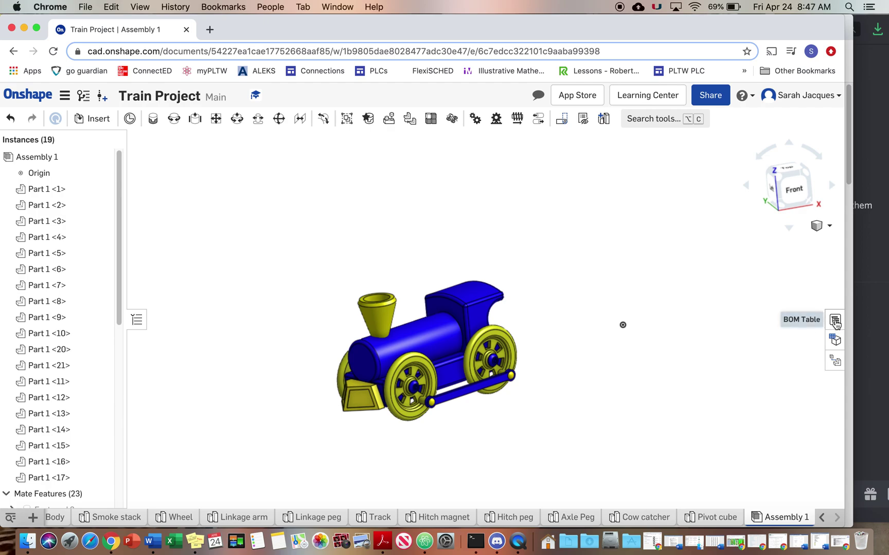
{"action": "left_click", "coordinate": [834, 364]}
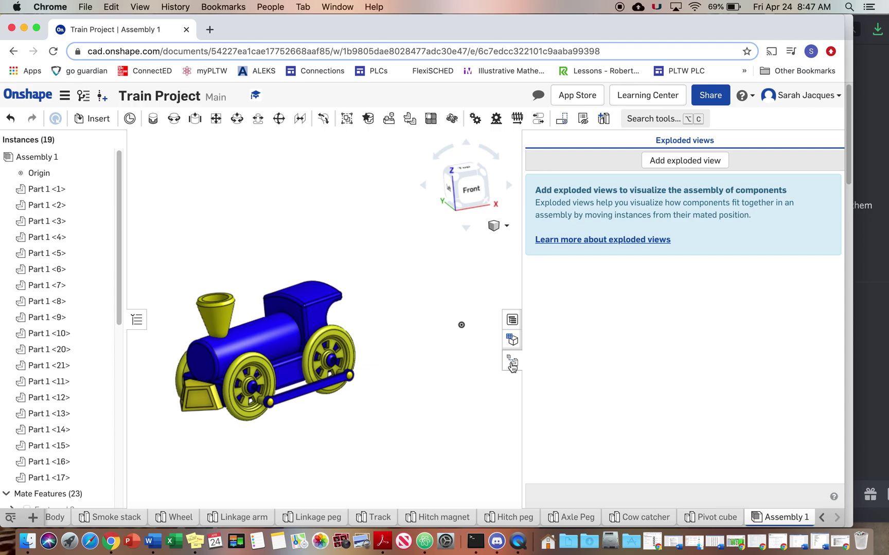
Create Explode 1 with a first step moving linkage pegs Part 1 <20> and <21> 8.24 in.
{"action": "left_click", "coordinate": [693, 161]}
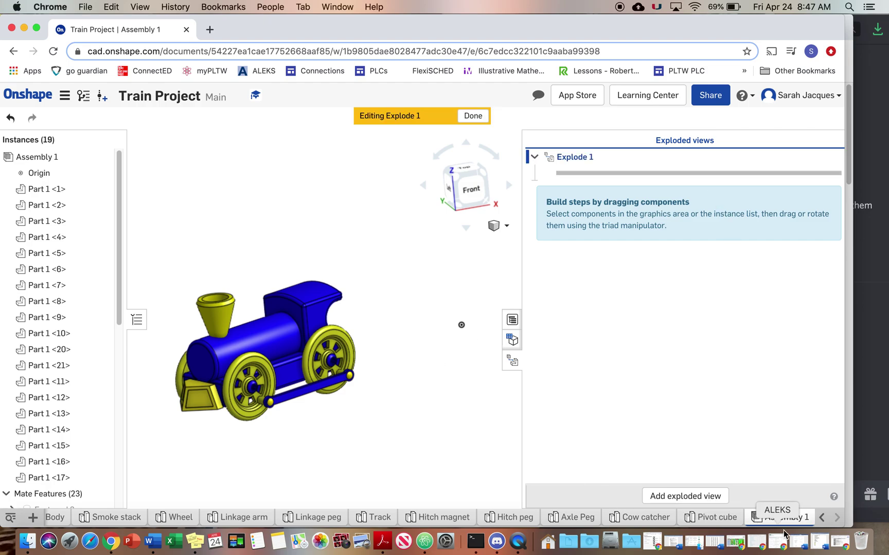
{"action": "left_click_drag", "start_coordinate": [846, 525], "coordinate": [886, 520]}
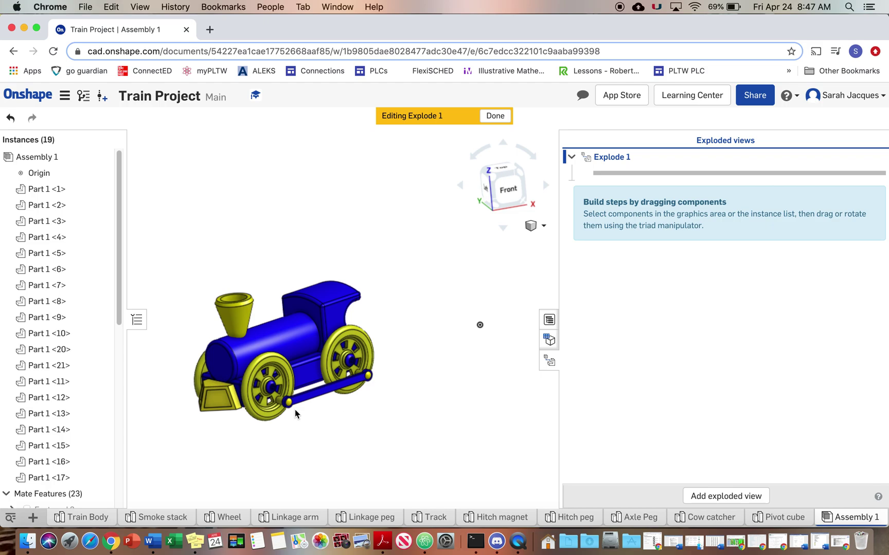
{"action": "scroll", "coordinate": [292, 407], "scroll_direction": "up", "scroll_amount": 5}
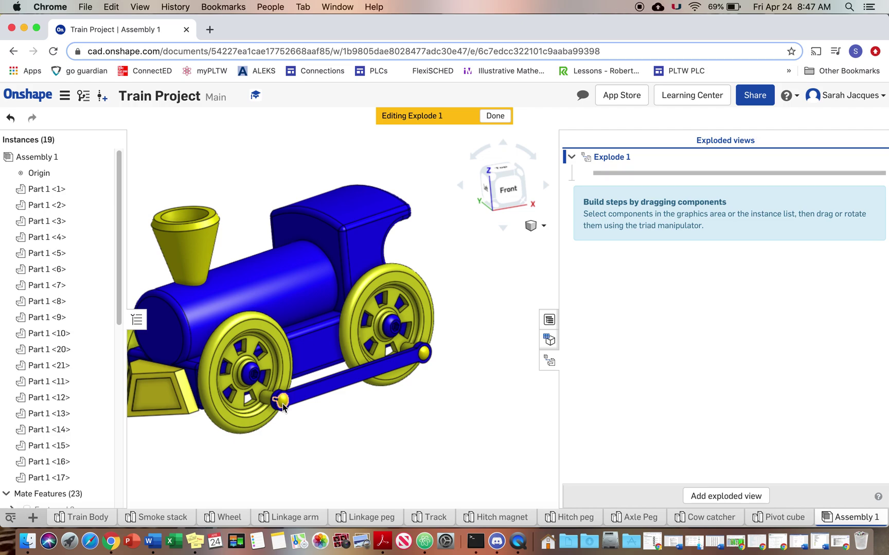
{"action": "left_click", "coordinate": [283, 404]}
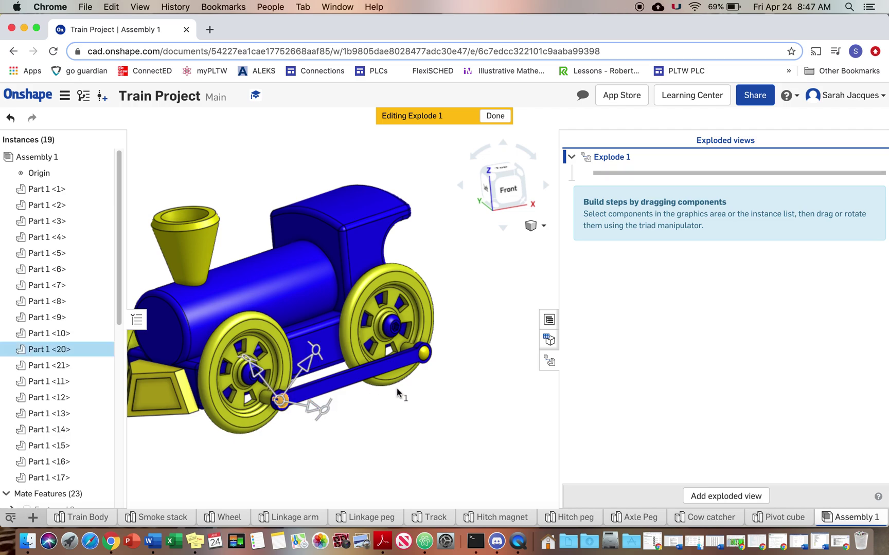
{"action": "left_click", "coordinate": [426, 354]}
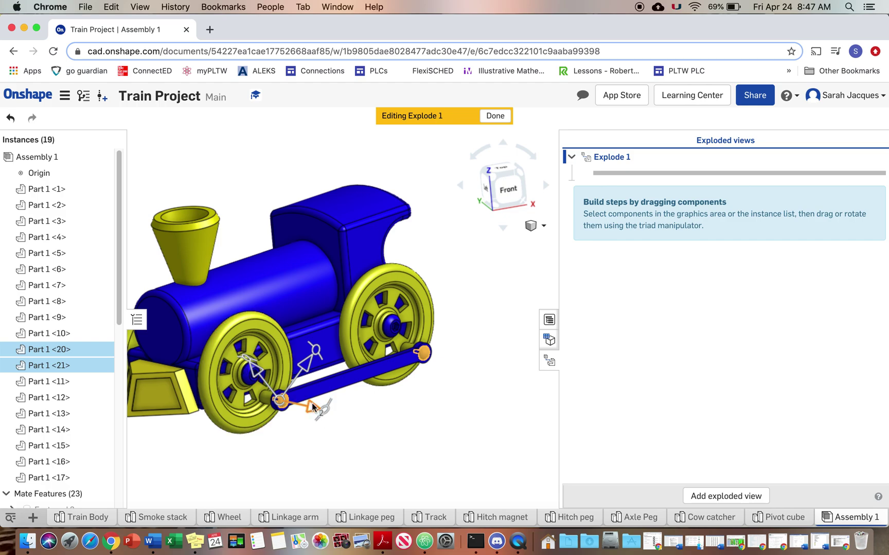
{"action": "left_click_drag", "start_coordinate": [311, 409], "coordinate": [560, 528]}
{"action": "scroll", "coordinate": [454, 400], "scroll_direction": "down", "scroll_amount": 5}
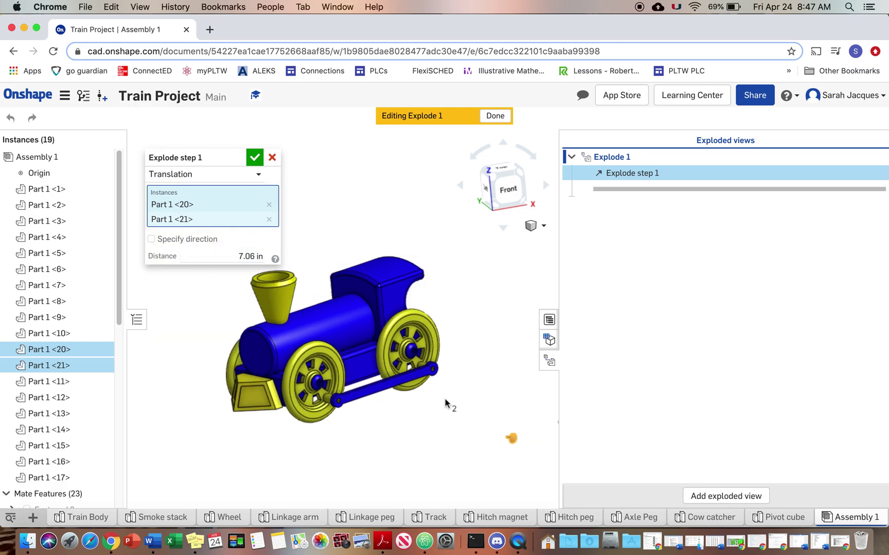
{"action": "middle_click_drag", "start_coordinate": [440, 391], "coordinate": [341, 396]}
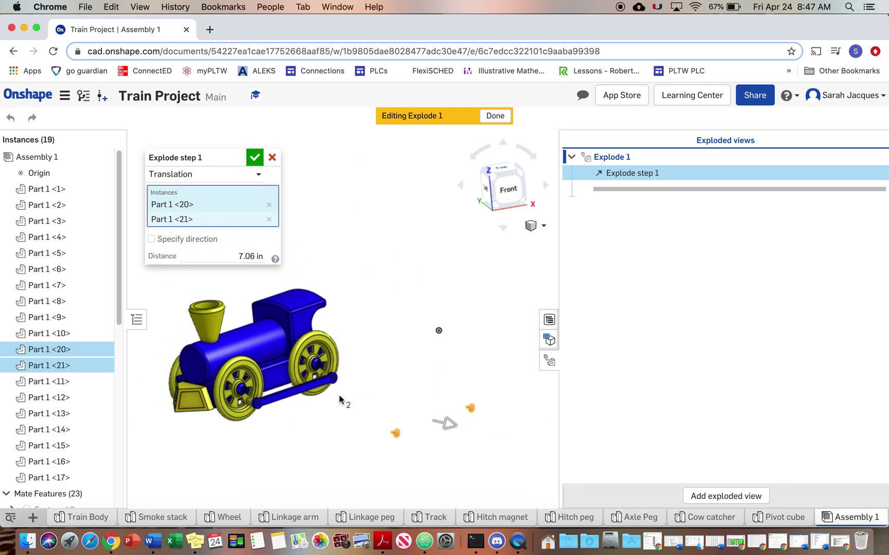
{"action": "left_click_drag", "start_coordinate": [445, 424], "coordinate": [466, 435]}
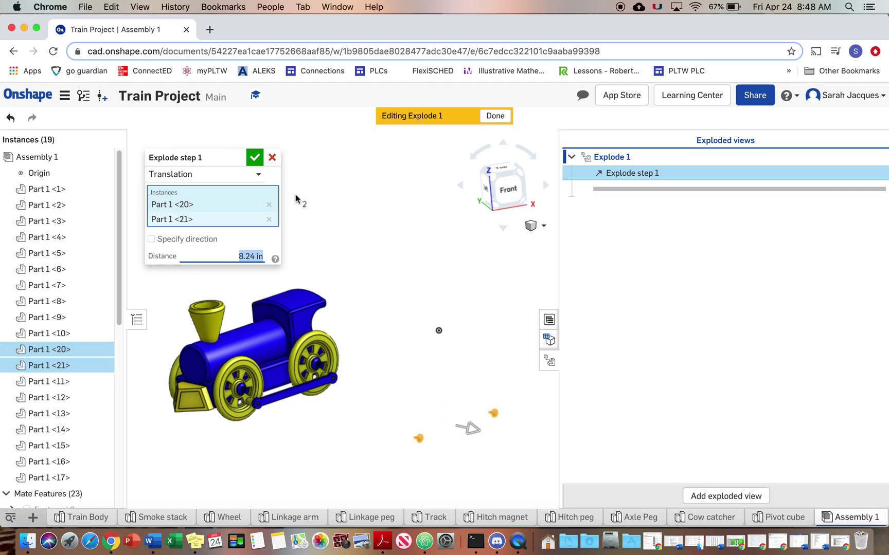
{"action": "left_click", "coordinate": [254, 157]}
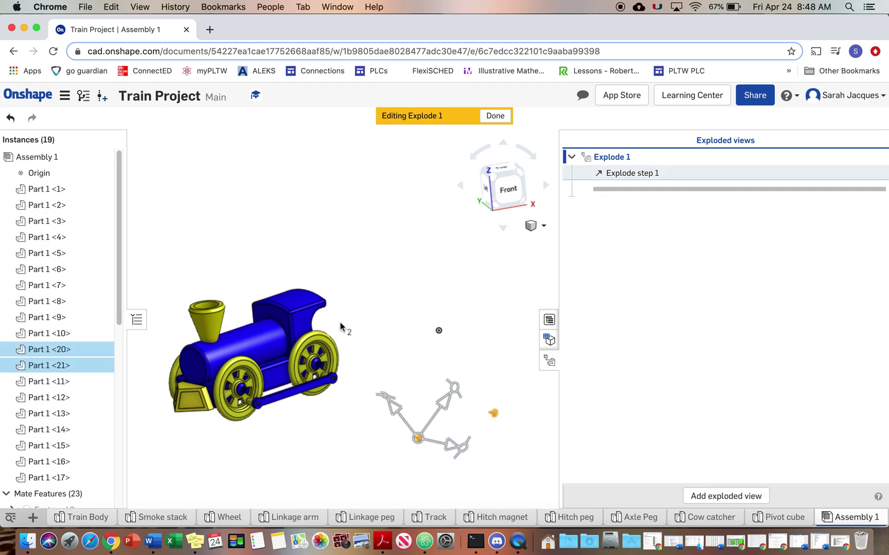
Add an explode step moving linkage rod Part 1 <9> away from the train.
{"action": "left_click", "coordinate": [300, 395]}
{"action": "left_click_drag", "start_coordinate": [318, 401], "coordinate": [454, 446]}
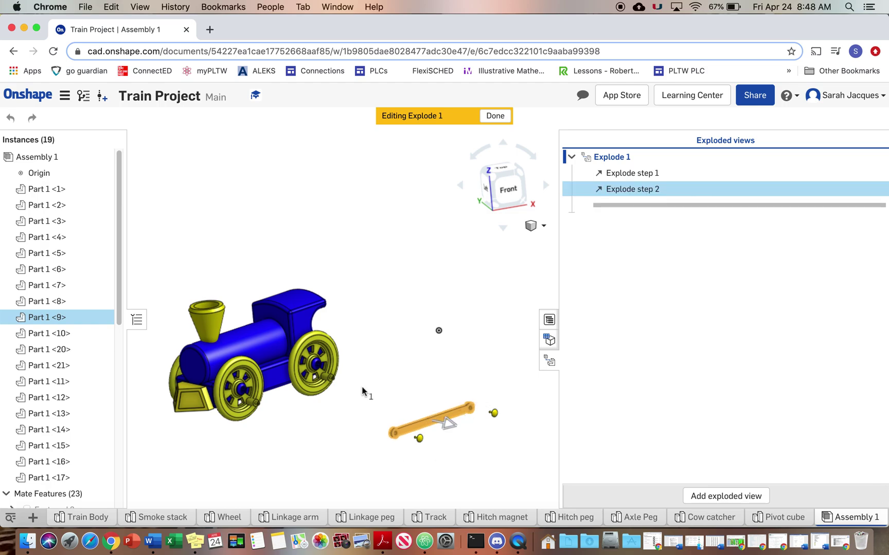
{"action": "left_click", "coordinate": [256, 159]}
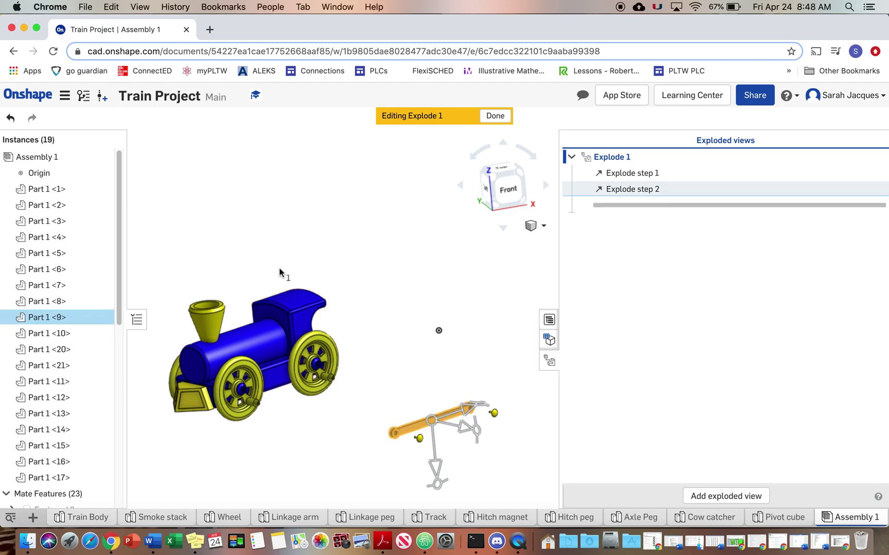
Pull axle pegs Part 1 <14> and <15> 6.91 in out of the wheels.
{"action": "left_click", "coordinate": [242, 391]}
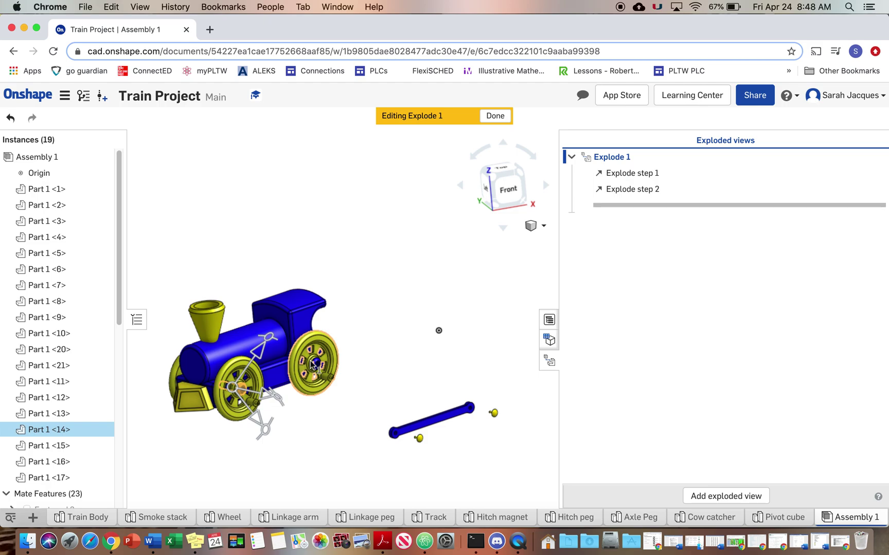
{"action": "left_click", "coordinate": [294, 389]}
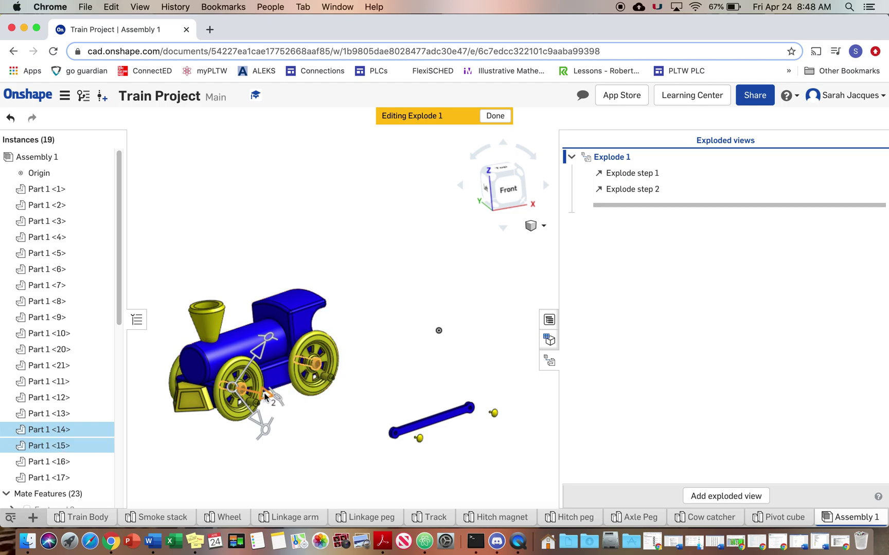
{"action": "left_click_drag", "start_coordinate": [265, 396], "coordinate": [375, 438]}
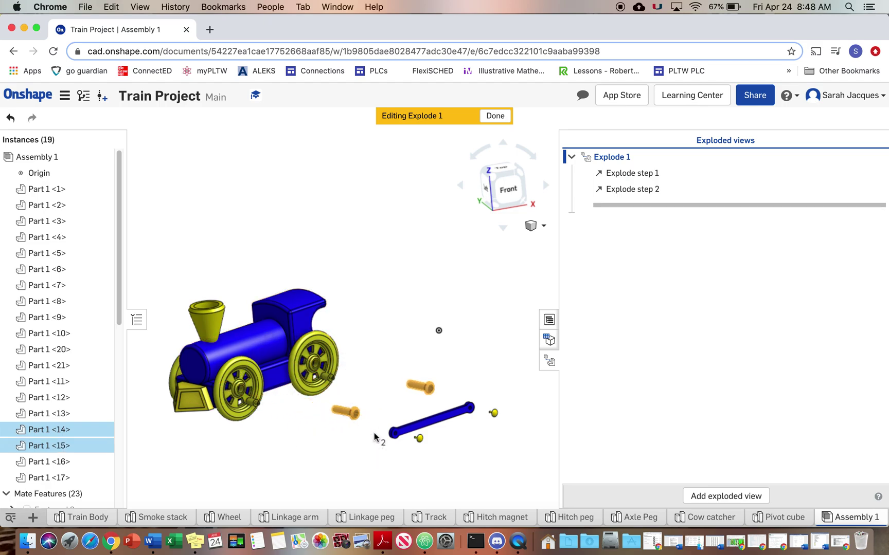
{"action": "left_click_drag", "start_coordinate": [395, 401], "coordinate": [417, 406]}
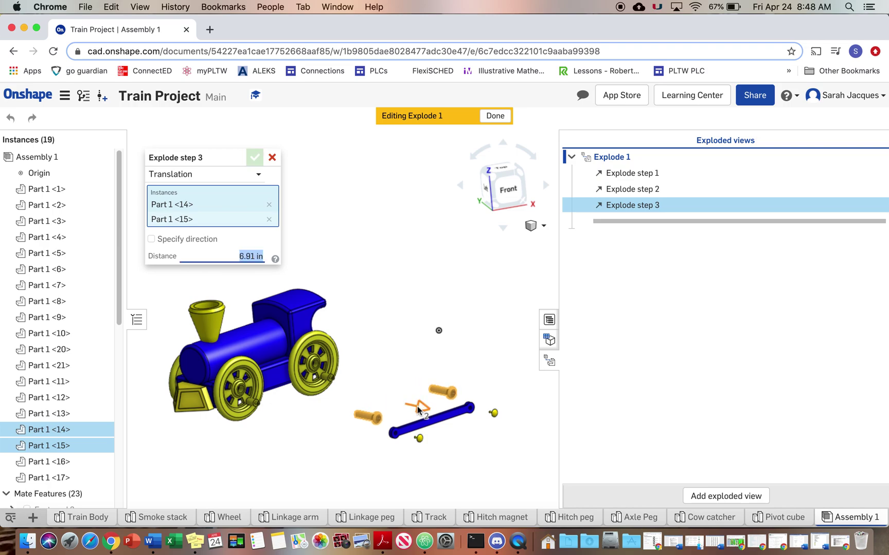
{"action": "left_click", "coordinate": [255, 160]}
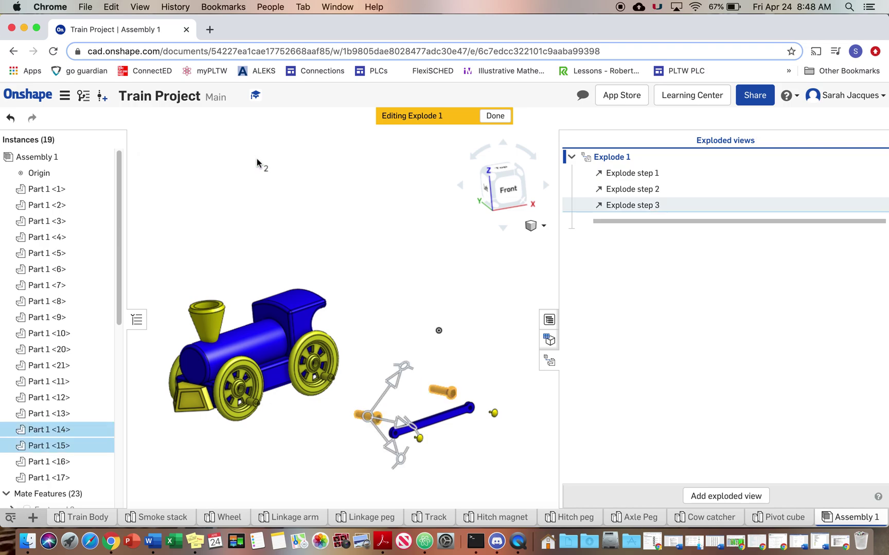
{"action": "left_click", "coordinate": [238, 373]}
Slide wheels Part 1 <3> and <5> 3.45 in outward along the axle.
{"action": "left_click", "coordinate": [309, 363]}
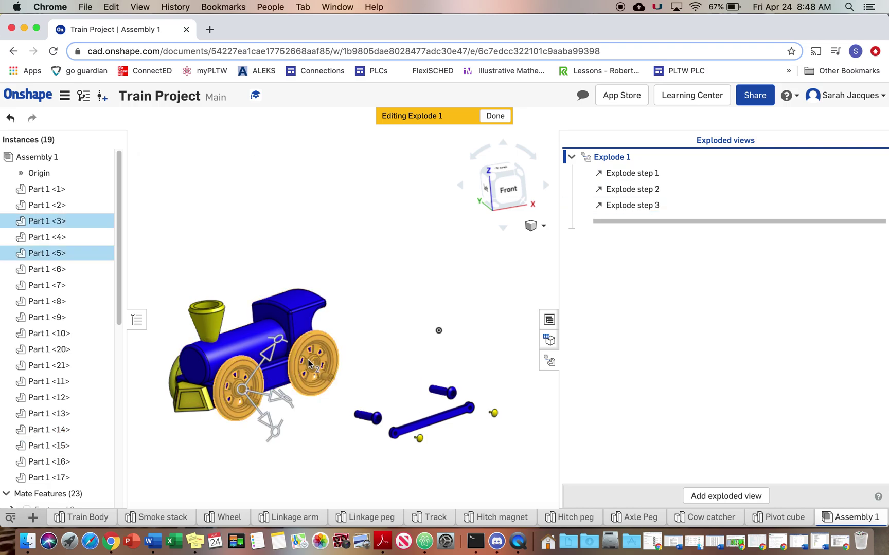
{"action": "left_click_drag", "start_coordinate": [275, 397], "coordinate": [339, 413]}
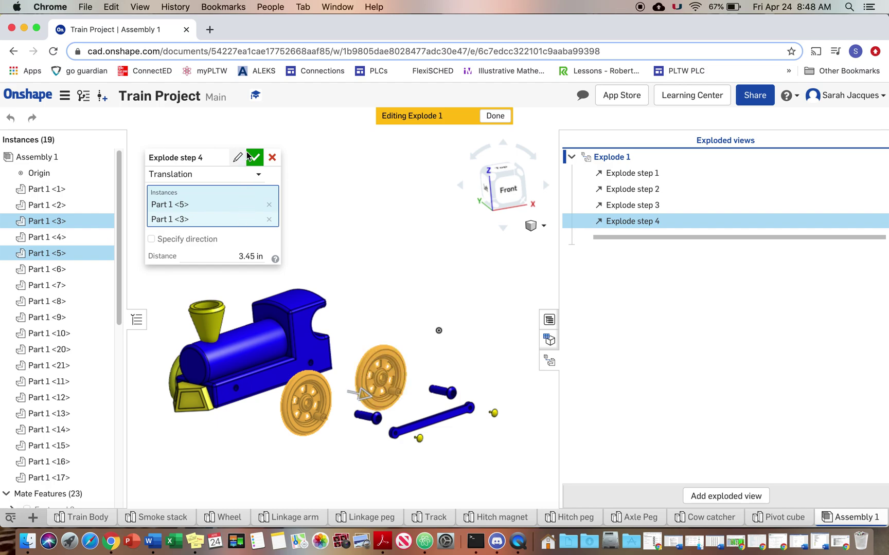
{"action": "left_click", "coordinate": [254, 158]}
Add an explode step moving cow catcher Part 1 <7> forward off the train.
{"action": "left_click", "coordinate": [184, 399]}
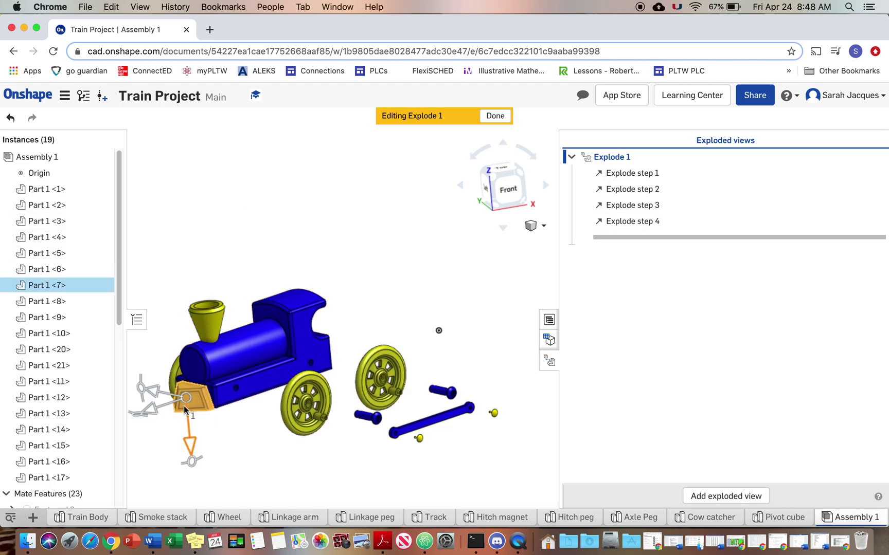
{"action": "left_click_drag", "start_coordinate": [183, 406], "coordinate": [112, 421]}
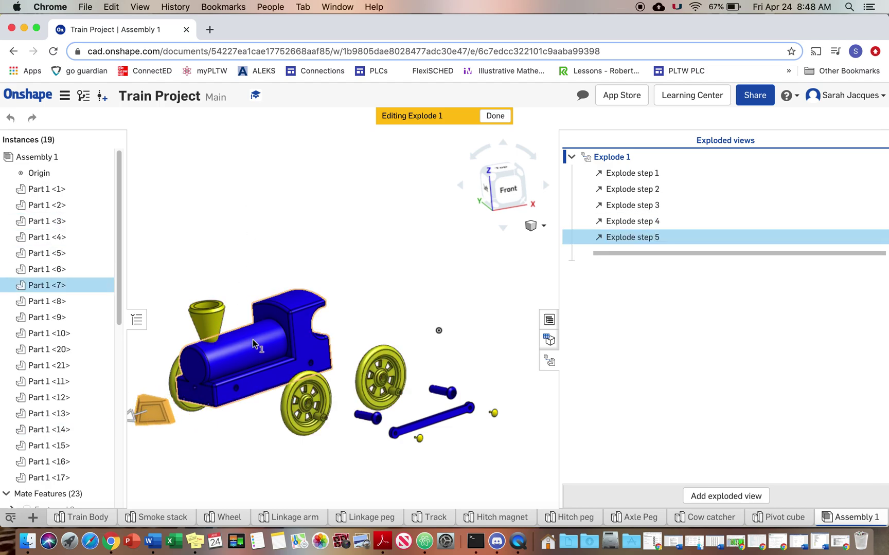
{"action": "left_click", "coordinate": [254, 158]}
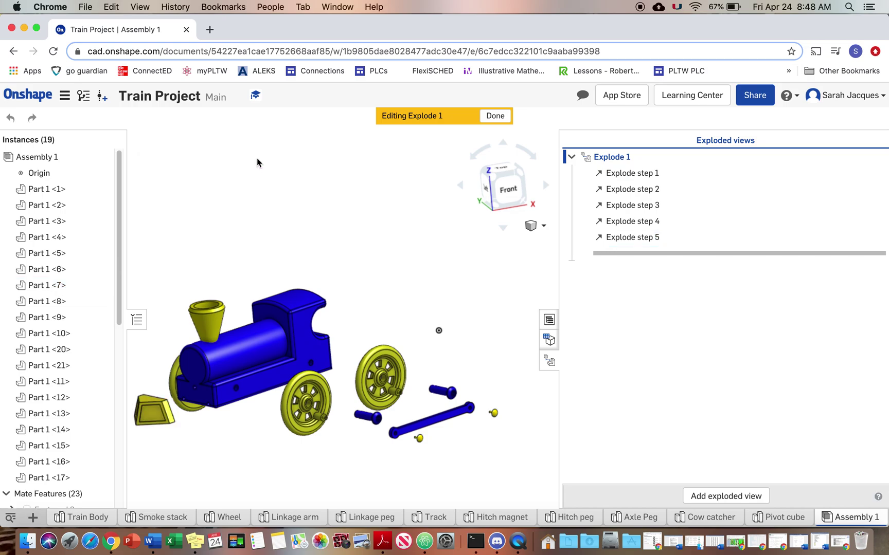
Lift smoke stack Part 1 <2> 3.4 in up off the train.
{"action": "left_click", "coordinate": [210, 312]}
{"action": "left_click_drag", "start_coordinate": [205, 282], "coordinate": [216, 193]}
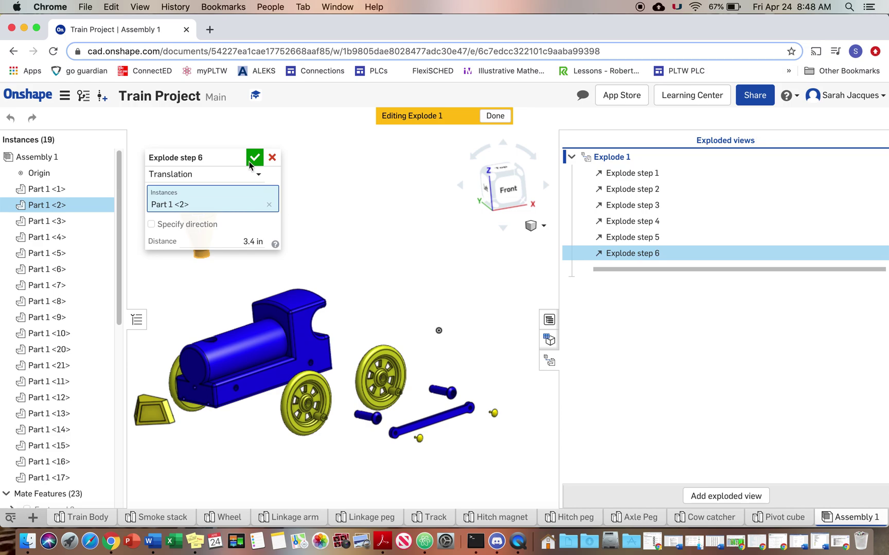
{"action": "left_click", "coordinate": [253, 158]}
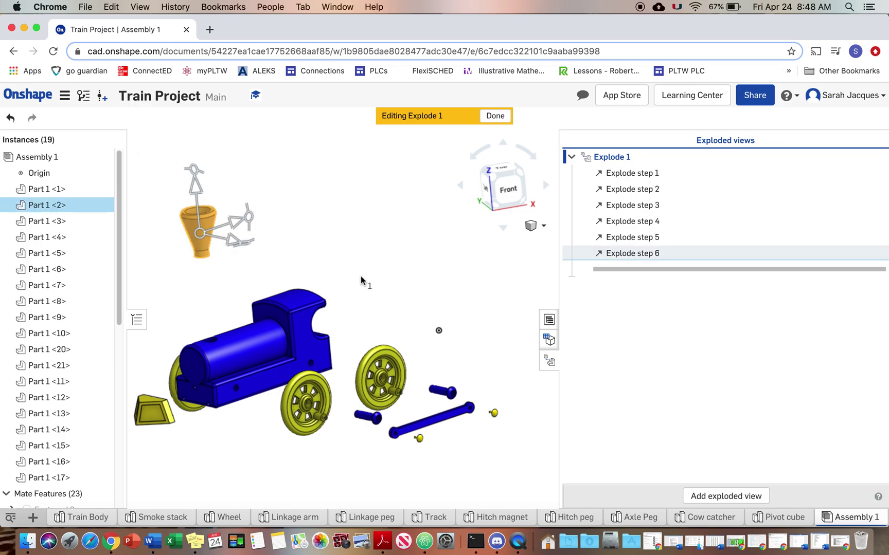
{"action": "right_click_drag", "start_coordinate": [363, 280], "coordinate": [327, 283]}
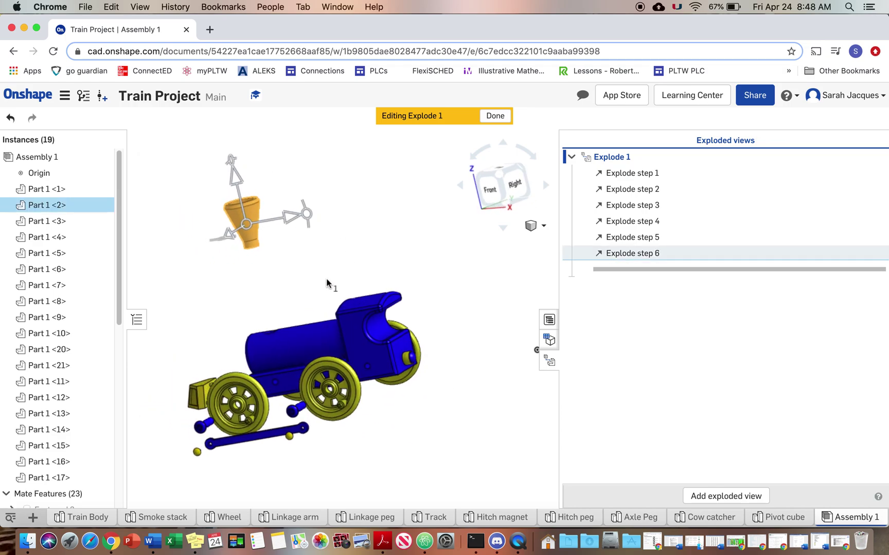
Add an explode step pulling the back peg out to the right of the train.
{"action": "left_click", "coordinate": [411, 358]}
{"action": "left_click_drag", "start_coordinate": [456, 352], "coordinate": [546, 359]}
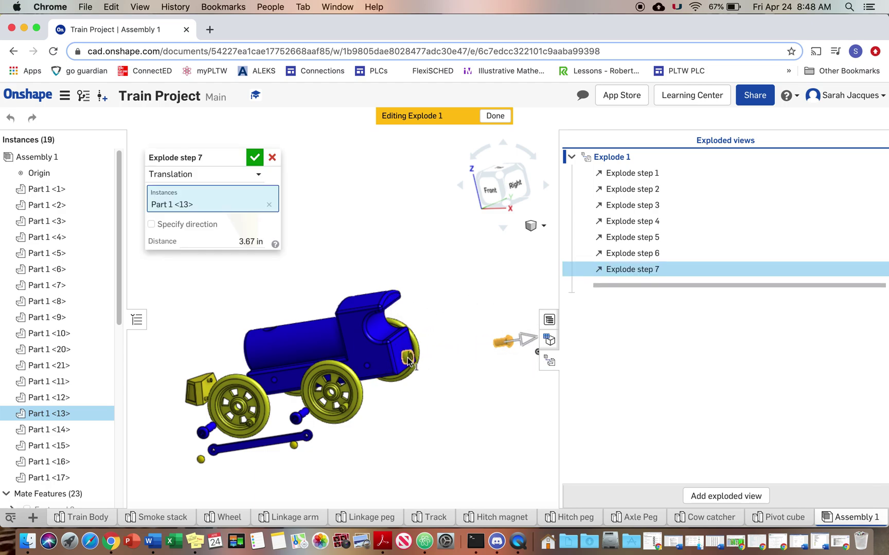
{"action": "left_click", "coordinate": [408, 359]}
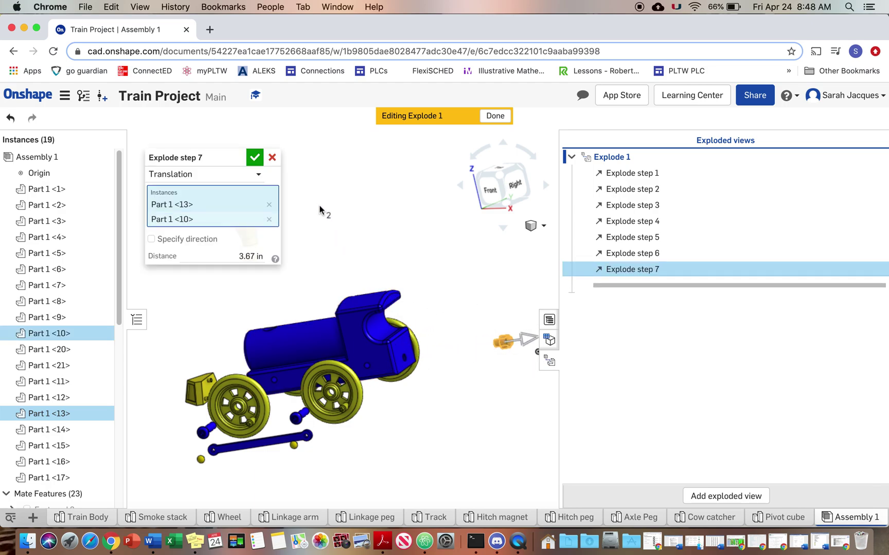
{"action": "left_click", "coordinate": [272, 158]}
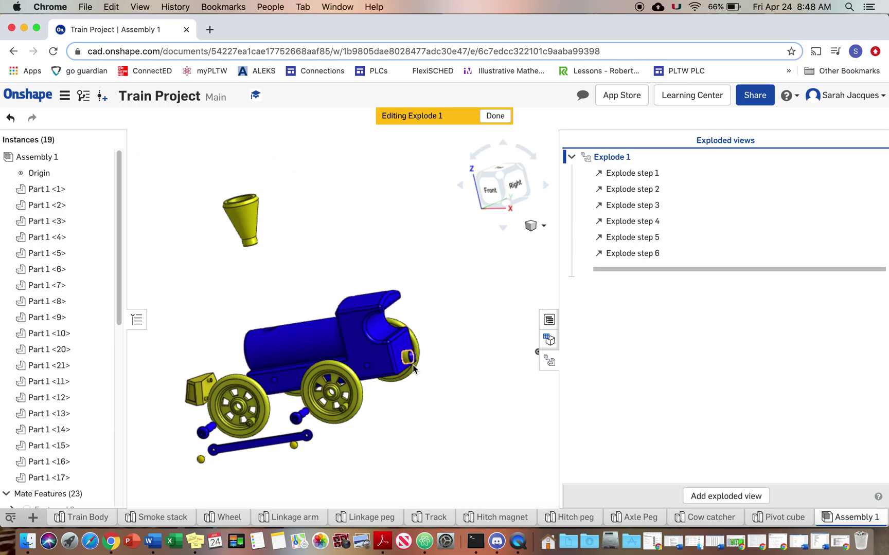
{"action": "left_click_drag", "start_coordinate": [414, 360], "coordinate": [523, 338]}
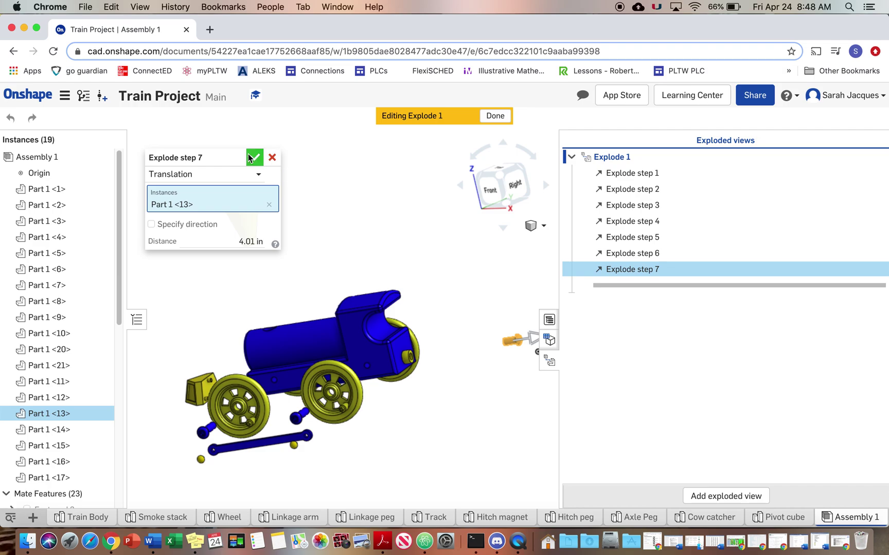
{"action": "left_click", "coordinate": [253, 155]}
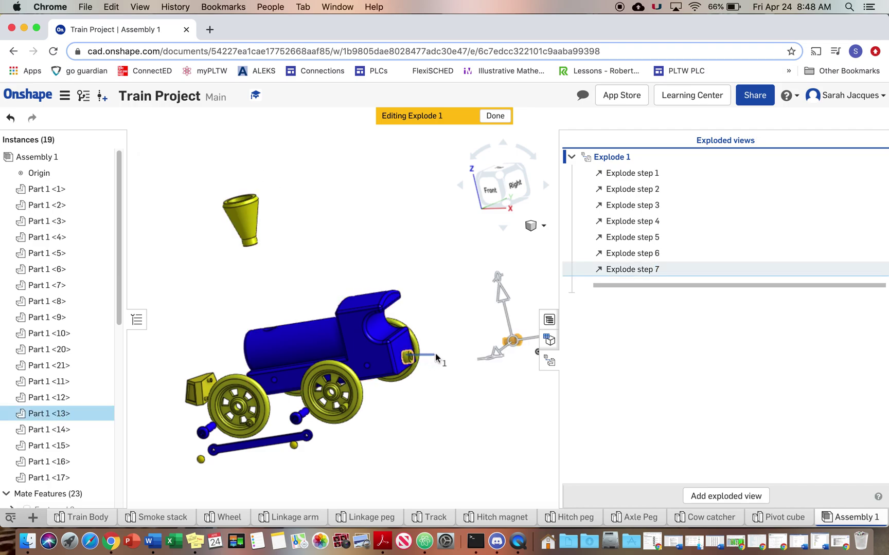
Explode front peg Part 1 <10> -2.93 in to the right as step 8.
{"action": "left_click", "coordinate": [408, 358]}
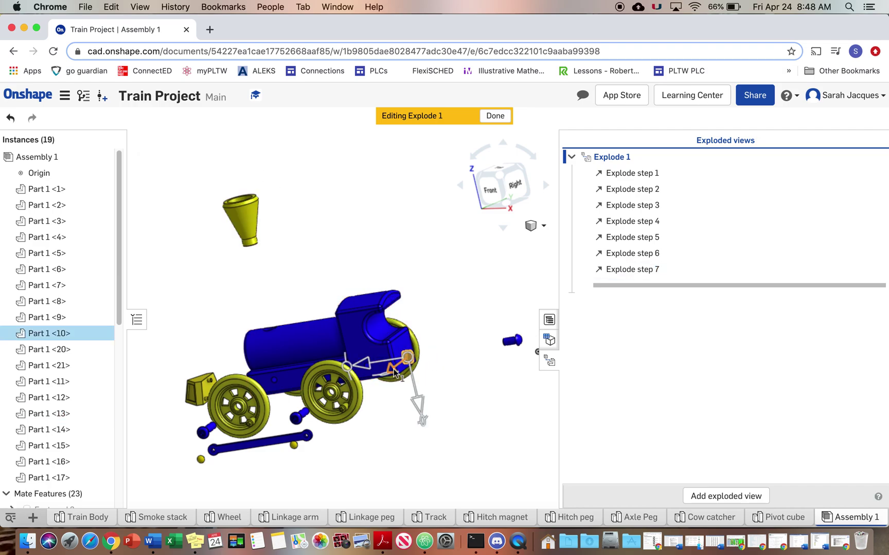
{"action": "left_click_drag", "start_coordinate": [393, 372], "coordinate": [446, 362]}
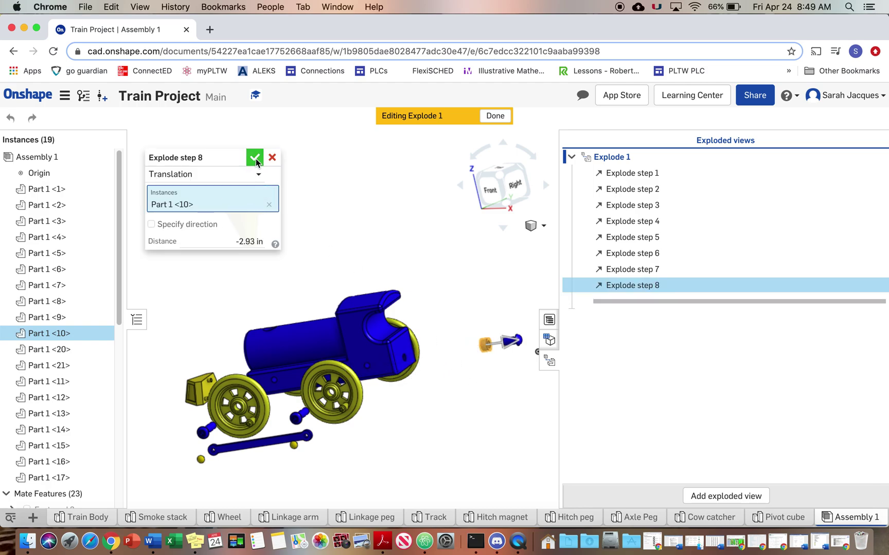
{"action": "left_click", "coordinate": [255, 157]}
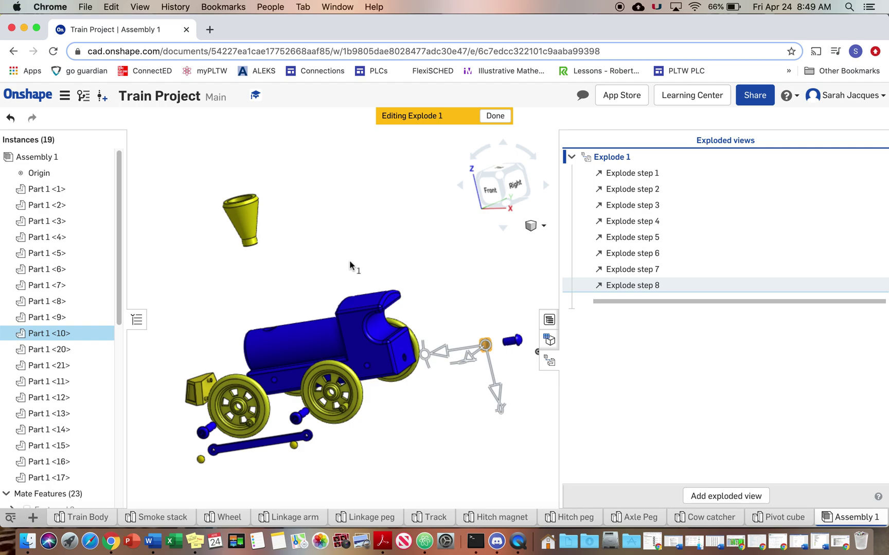
{"action": "right_click_drag", "start_coordinate": [349, 260], "coordinate": [369, 375]}
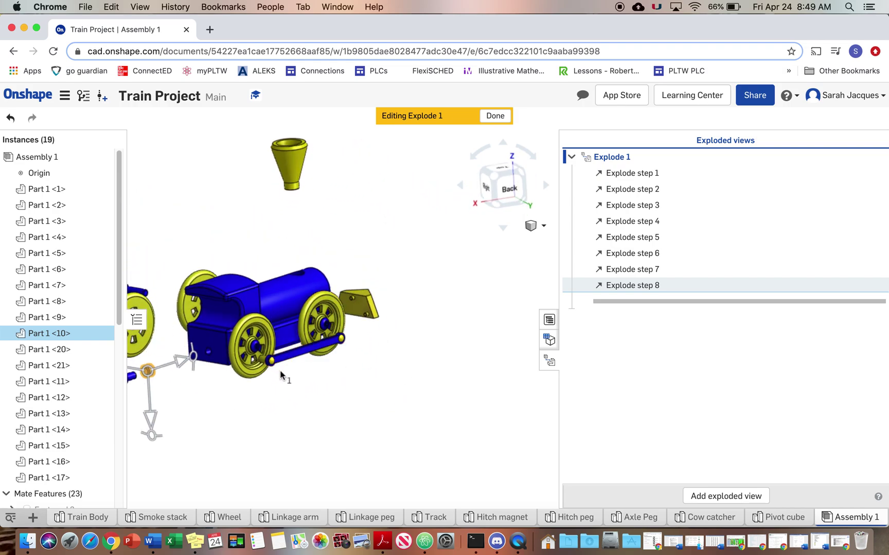
Pull the linkage peg and linkage arm end away from the train as step 9.
{"action": "left_click", "coordinate": [321, 387]}
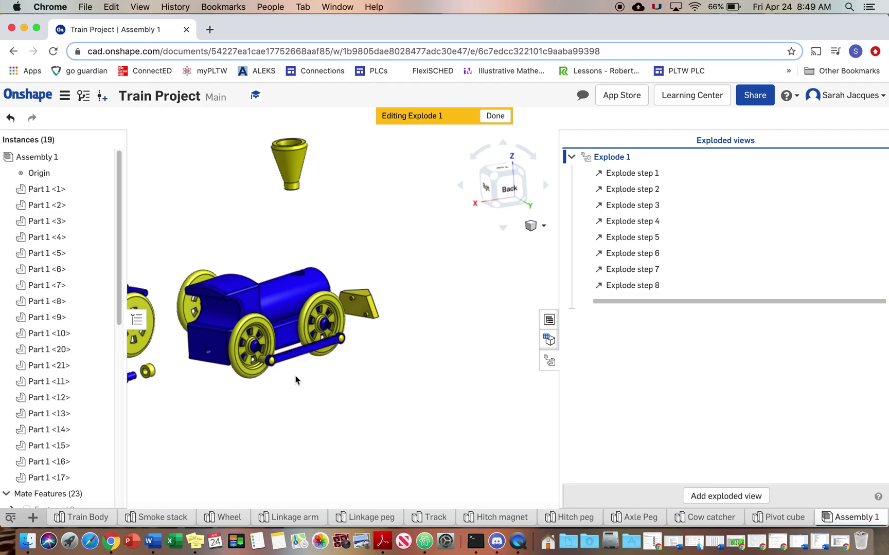
{"action": "scroll", "coordinate": [272, 367], "scroll_direction": "up", "scroll_amount": 5}
{"action": "left_click", "coordinate": [255, 353]}
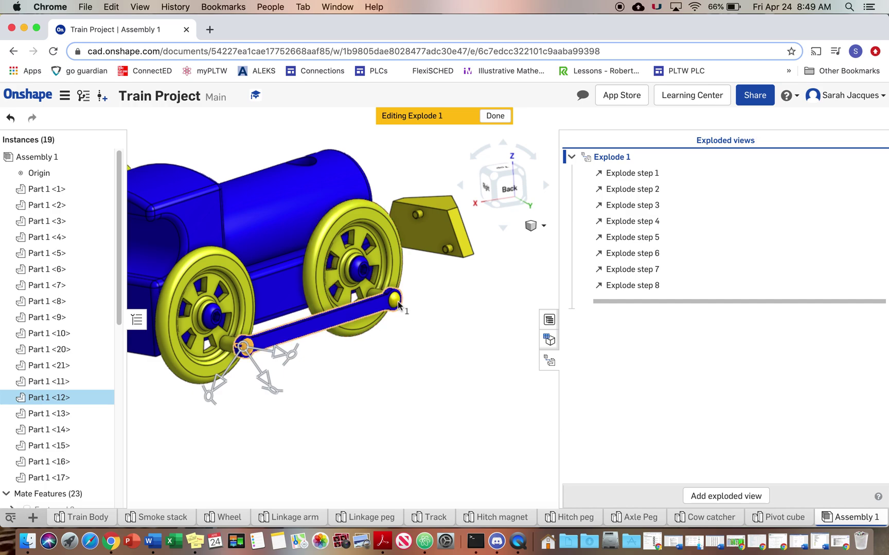
{"action": "left_click", "coordinate": [395, 302]}
{"action": "scroll", "coordinate": [404, 424], "scroll_direction": "up", "scroll_amount": 3}
{"action": "scroll", "coordinate": [402, 422], "scroll_direction": "down", "scroll_amount": 5}
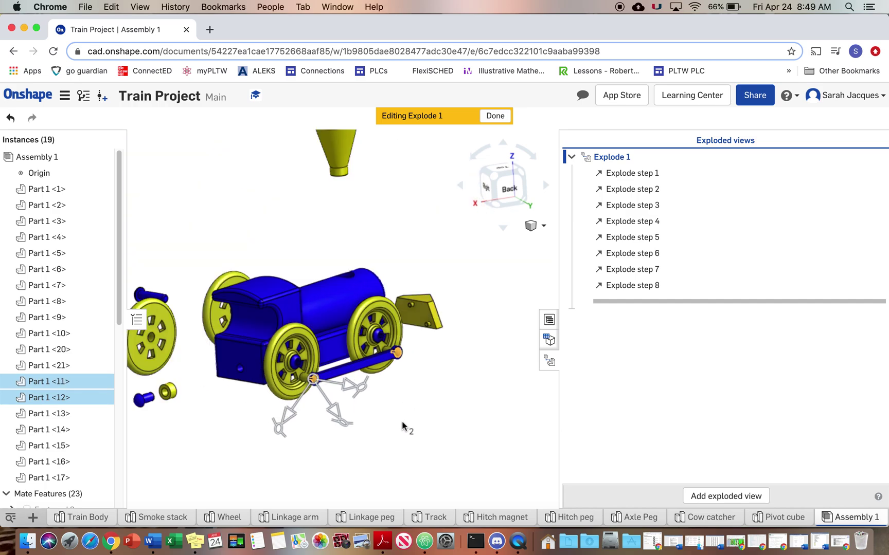
{"action": "left_click_drag", "start_coordinate": [366, 389], "coordinate": [511, 437]}
{"action": "left_click", "coordinate": [255, 157]}
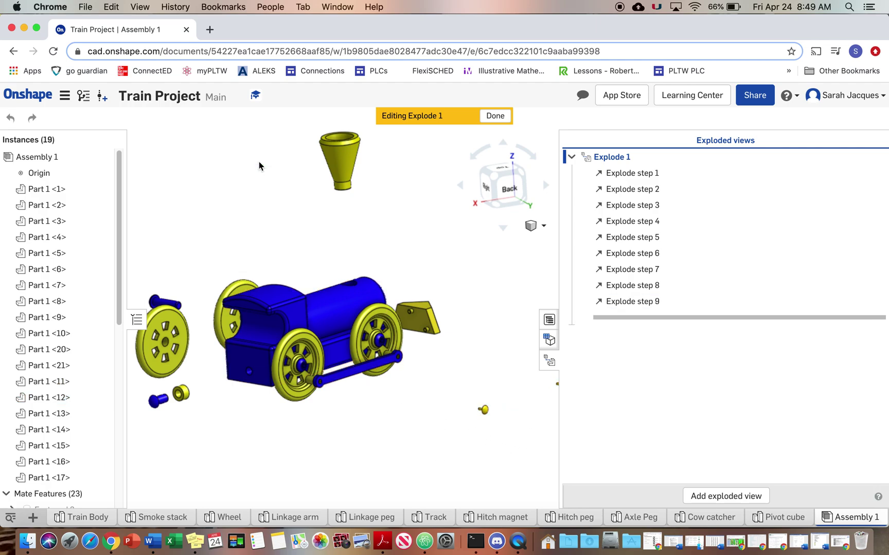
Explode linkage arm Part 1 <8> and axle pegs Part 1 <16>, <17> as steps 10–11.
{"action": "left_click", "coordinate": [360, 374]}
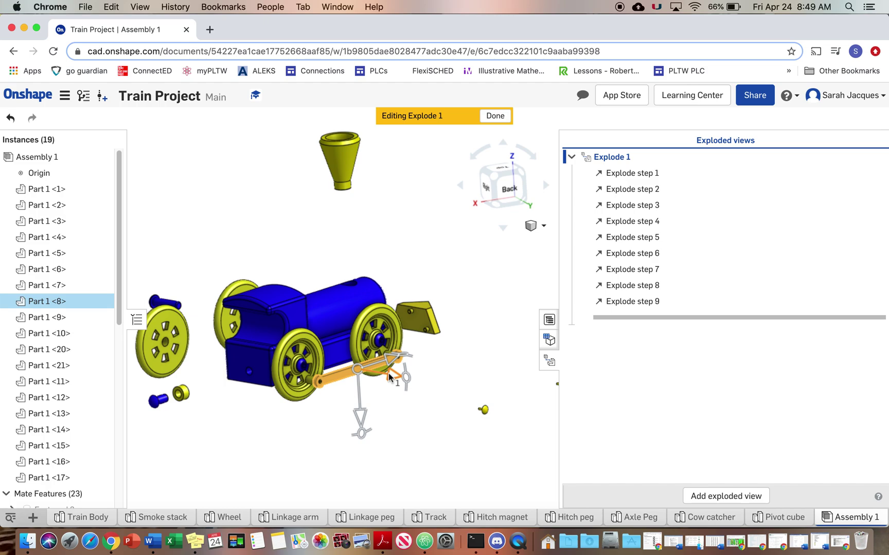
{"action": "left_click_drag", "start_coordinate": [385, 379], "coordinate": [507, 404]}
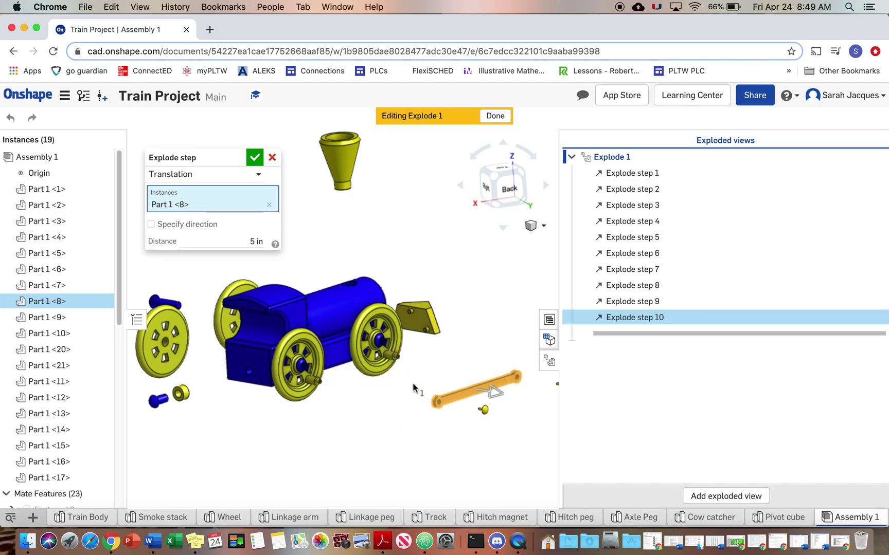
{"action": "left_click", "coordinate": [254, 158]}
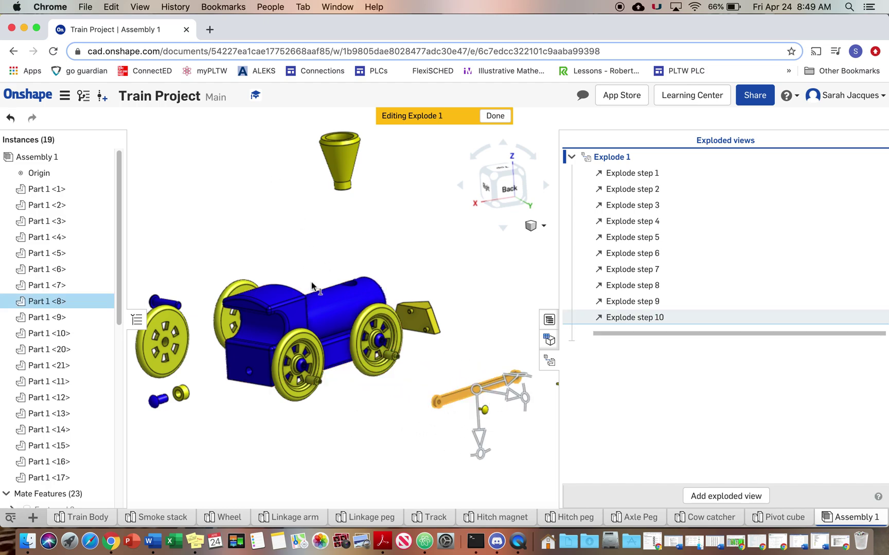
{"action": "left_click", "coordinate": [308, 366]}
{"action": "left_click", "coordinate": [383, 341]}
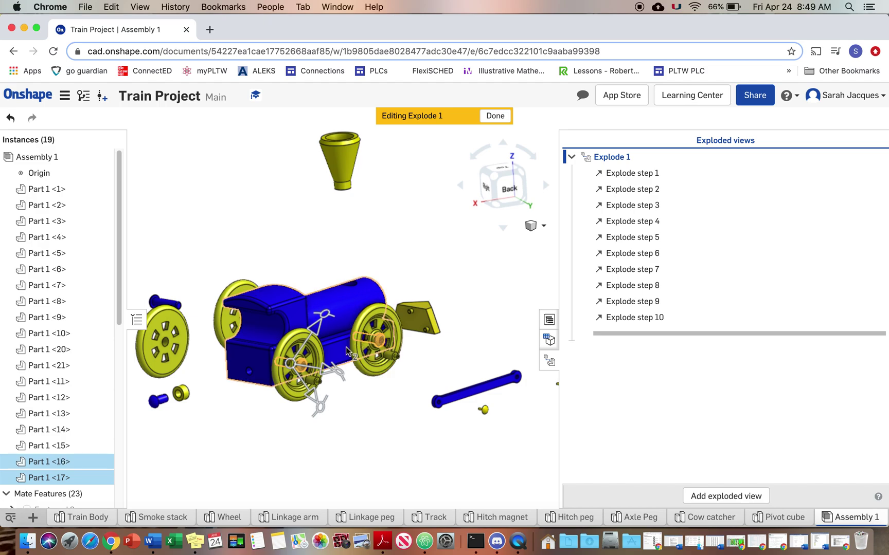
{"action": "left_click_drag", "start_coordinate": [332, 381], "coordinate": [435, 406]}
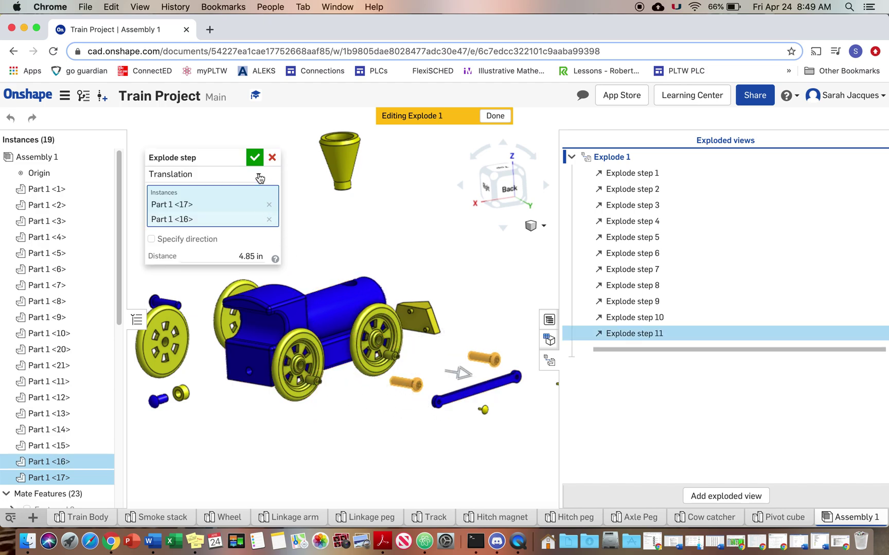
{"action": "left_click", "coordinate": [254, 158]}
Push wheels Part 1 <4> and <6> outward from the body as step 12.
{"action": "left_click", "coordinate": [336, 361]}
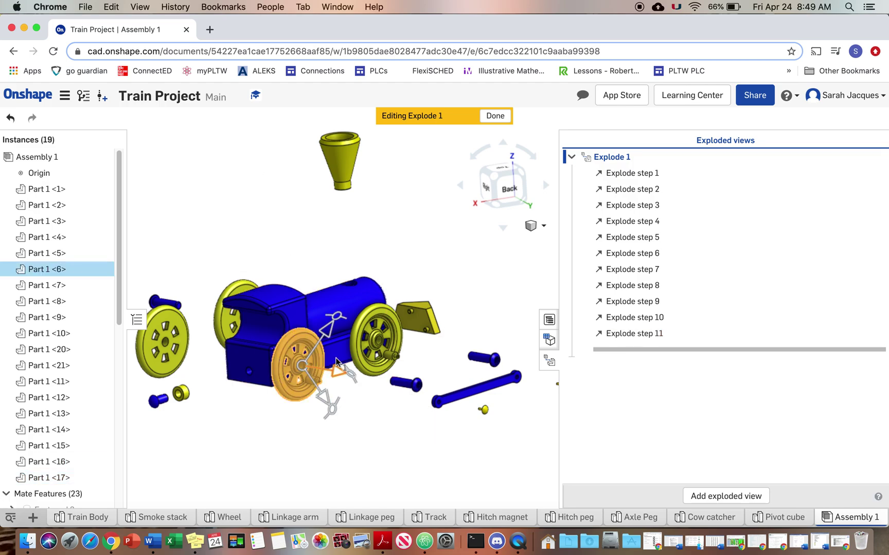
{"action": "left_click", "coordinate": [368, 346]}
{"action": "left_click_drag", "start_coordinate": [335, 379], "coordinate": [383, 392]}
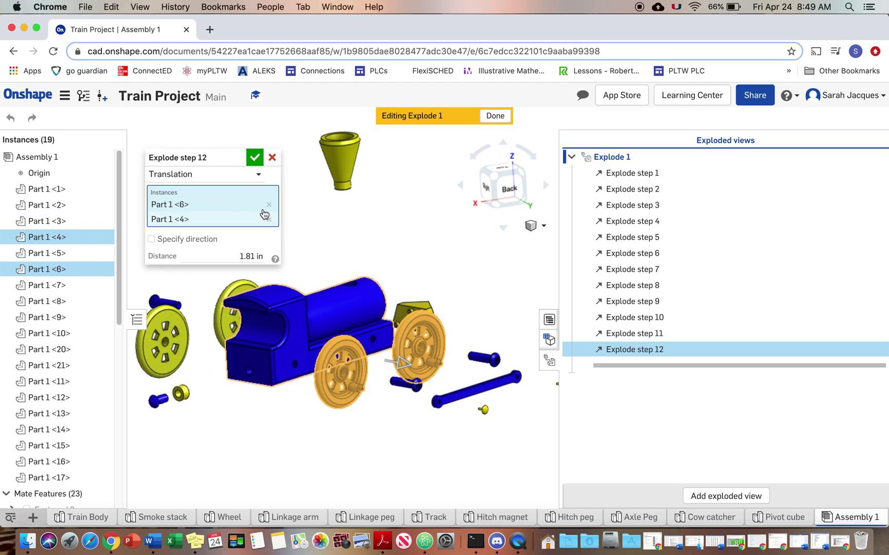
{"action": "left_click", "coordinate": [255, 157]}
Clear the selection and orbit the exploded train to a front isometric view.
{"action": "mouse_move", "coordinate": [415, 312]}
{"action": "right_mouse_down"}
{"action": "mouse_move", "coordinate": [387, 337]}
{"action": "mouse_move", "coordinate": [409, 337]}
{"action": "mouse_move", "coordinate": [407, 319]}
{"action": "right_mouse_up"}
{"action": "scroll", "coordinate": [345, 331], "scroll_direction": "down", "scroll_amount": 2}
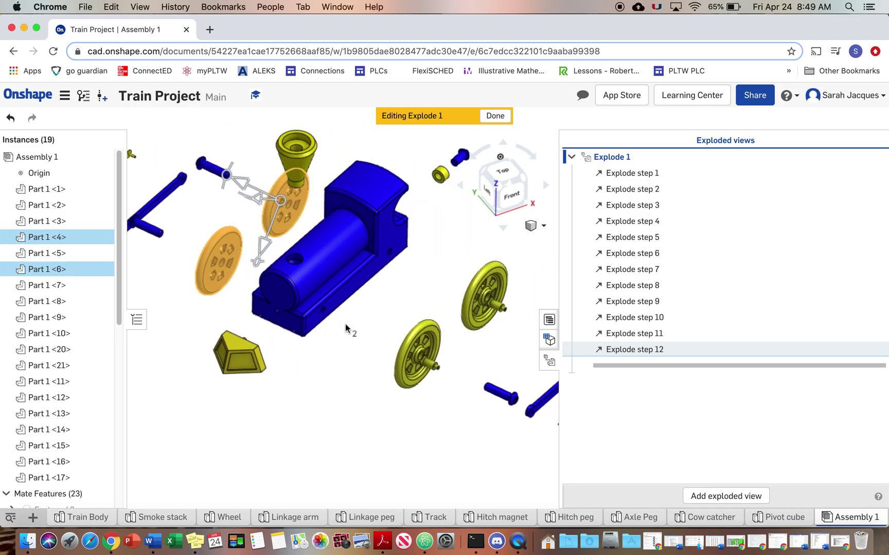
{"action": "scroll", "coordinate": [354, 324], "scroll_direction": "up", "scroll_amount": 3}
{"action": "scroll", "coordinate": [356, 328], "scroll_direction": "down", "scroll_amount": 5}
{"action": "middle_click_drag", "start_coordinate": [356, 326], "coordinate": [311, 378]}
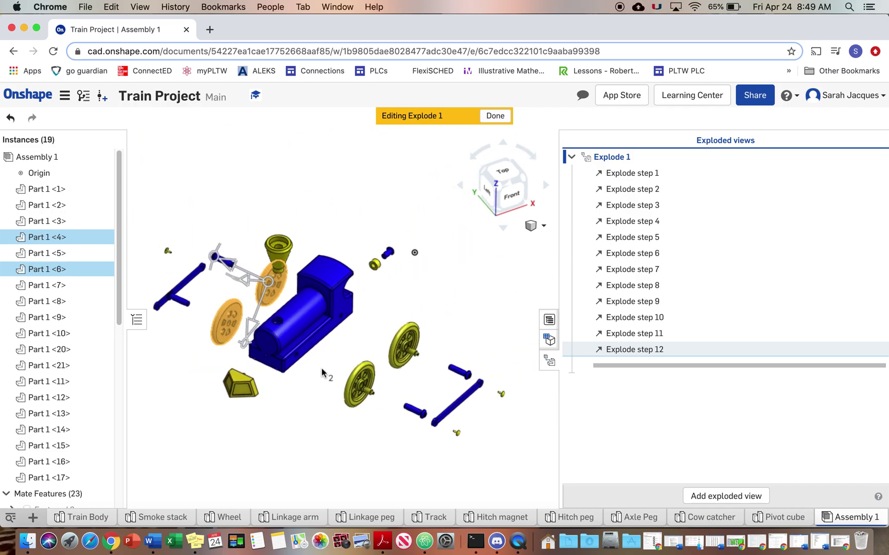
{"action": "left_click", "coordinate": [317, 176]}
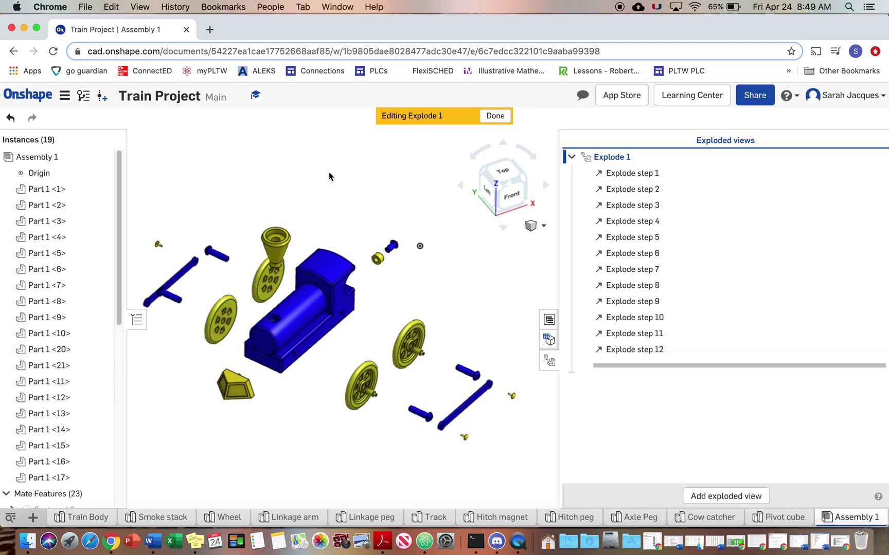
{"action": "right_click_drag", "start_coordinate": [350, 256], "coordinate": [348, 248]}
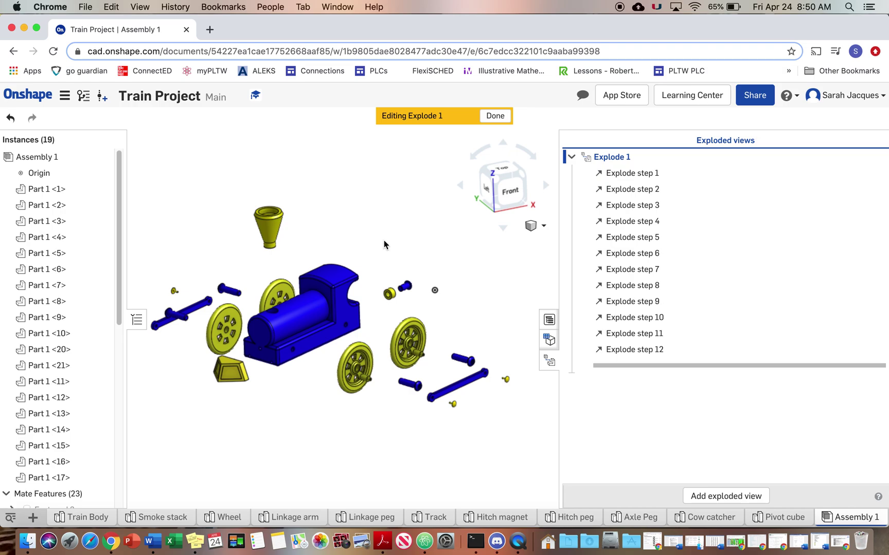
Show the Bill of materials table of nine items and select its first two rows.
{"action": "left_click", "coordinate": [548, 319]}
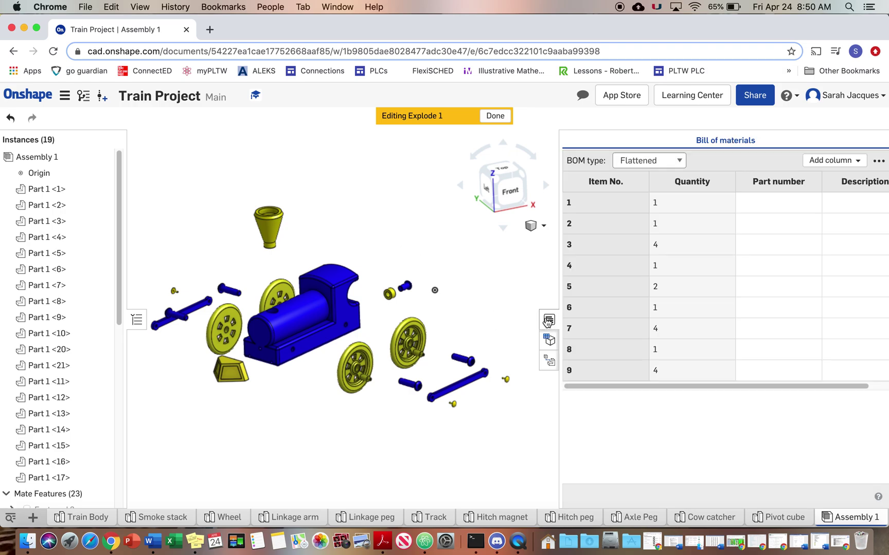
{"action": "left_click", "coordinate": [789, 206]}
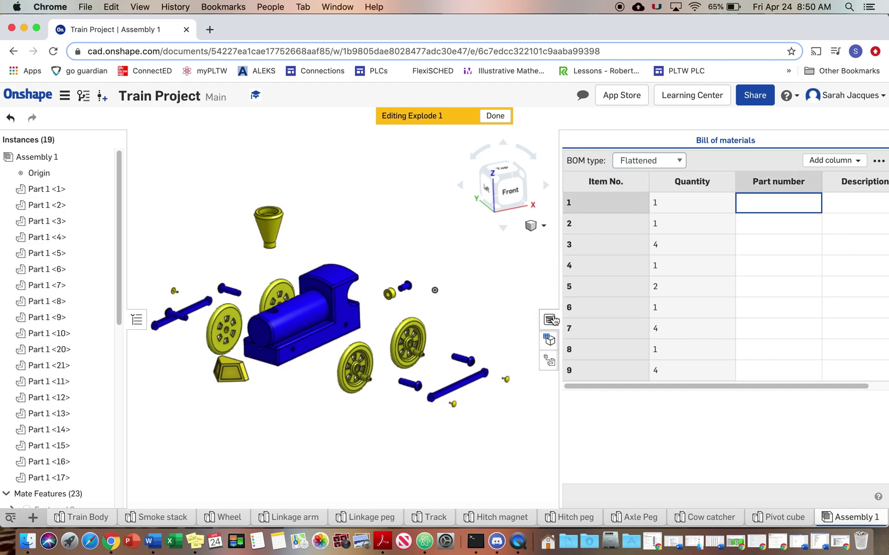
{"action": "left_click", "coordinate": [600, 202]}
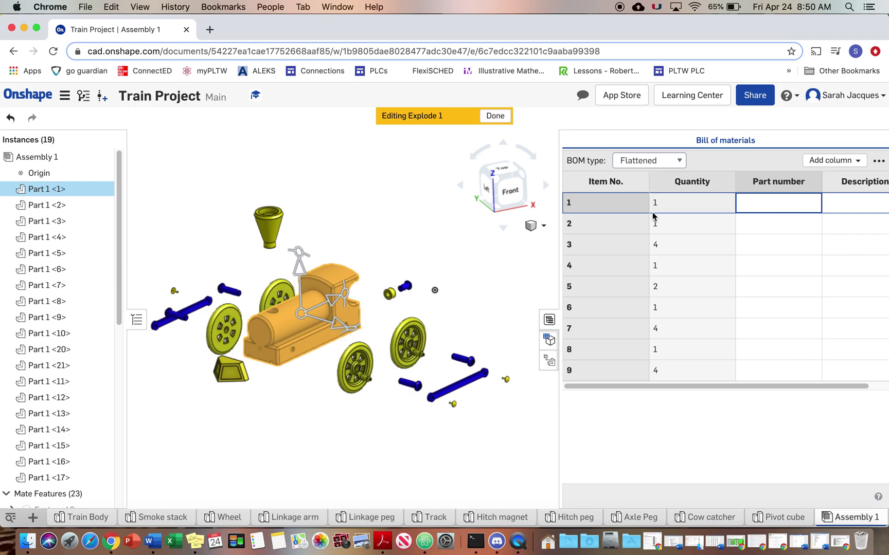
{"action": "left_click", "coordinate": [608, 226], "text": "shift"}
{"action": "left_click_drag", "start_coordinate": [608, 226], "coordinate": [588, 223]}
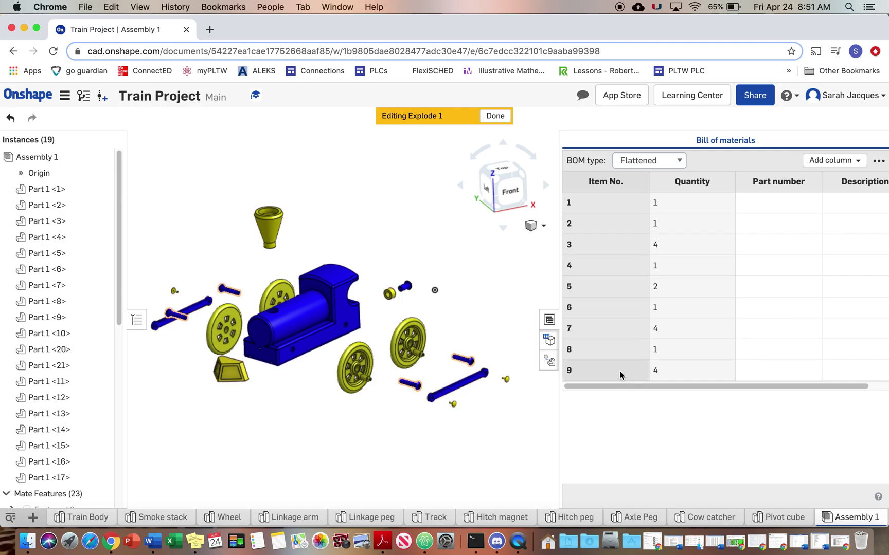
Enter part numbers 'Train engine body' and 'Smokestack' for BOM rows 1 and 2.
{"action": "left_click", "coordinate": [783, 205]}
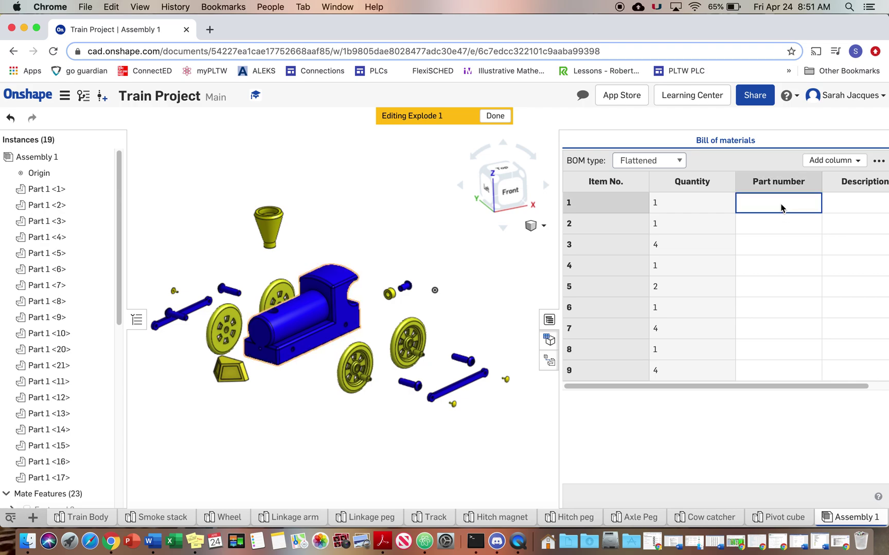
{"action": "left_click", "coordinate": [784, 205]}
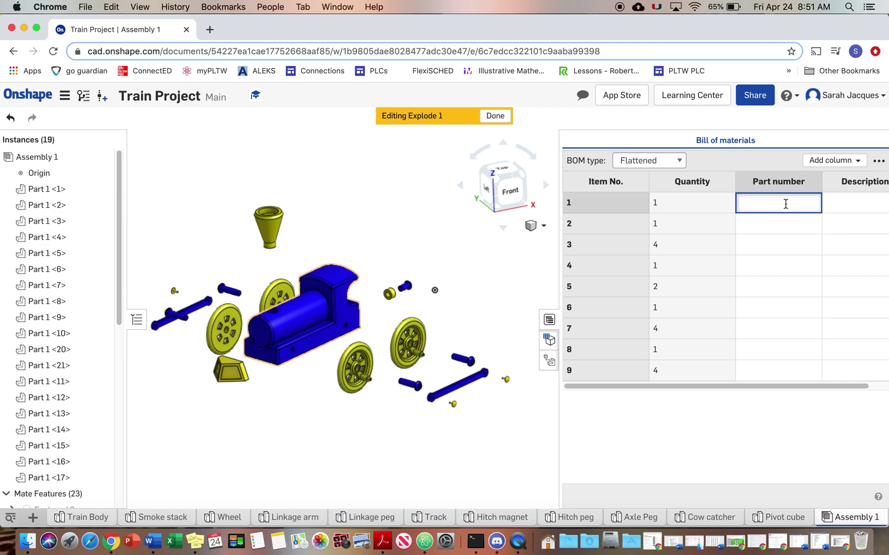
{"action": "type", "text": "TTrain engine body"}
{"action": "key", "text": "Return"}
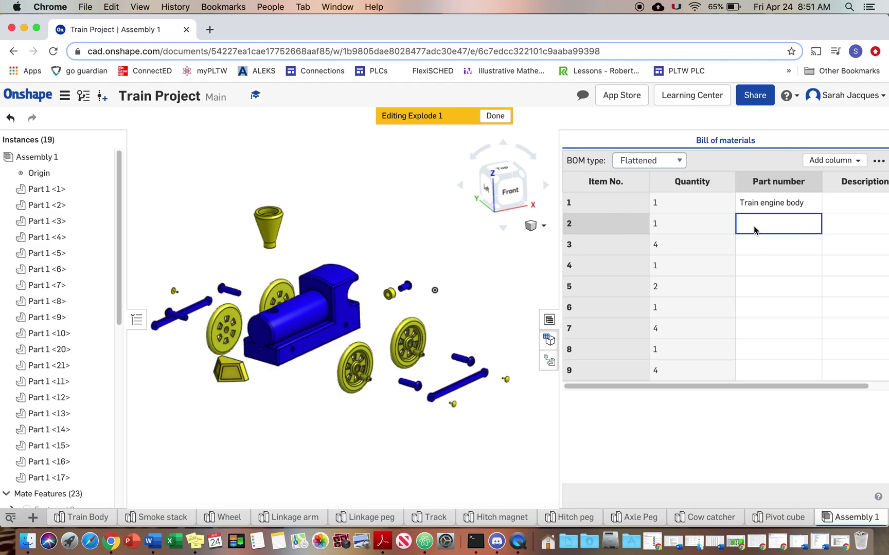
{"action": "type", "text": "Smoket"}
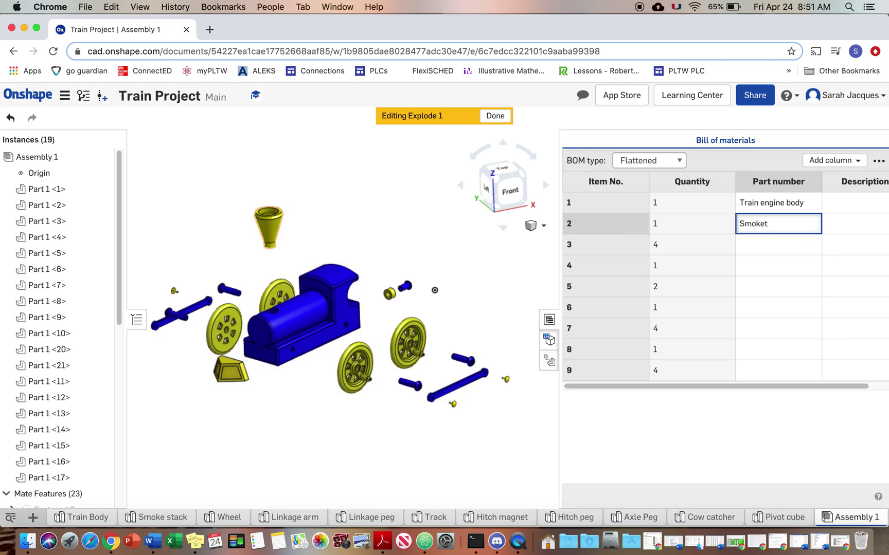
{"action": "key", "text": "BackSpace"}
{"action": "type", "text": "stack"}
{"action": "left_click", "coordinate": [750, 253]}
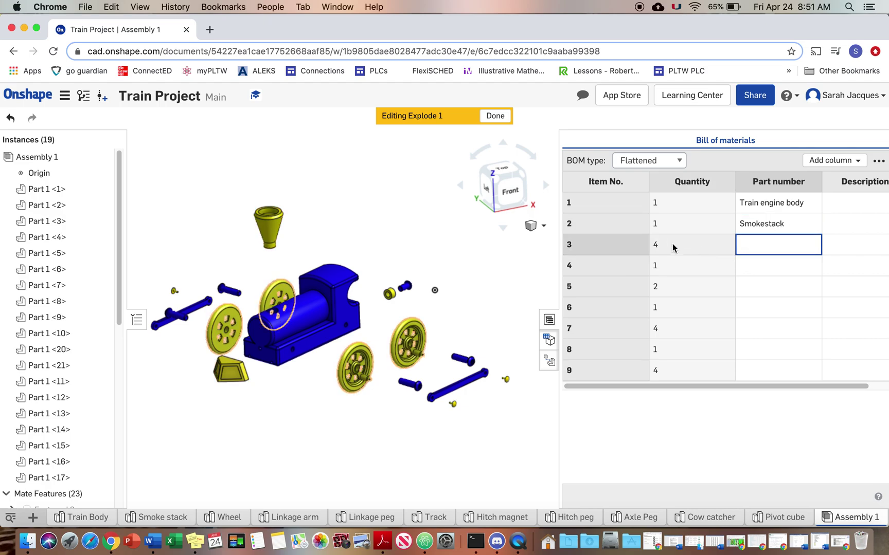
Enter 'Wheels', 'Cow catcher' and 'Linkage arm' as part numbers for rows 3–5.
{"action": "type", "text": "Wheels"}
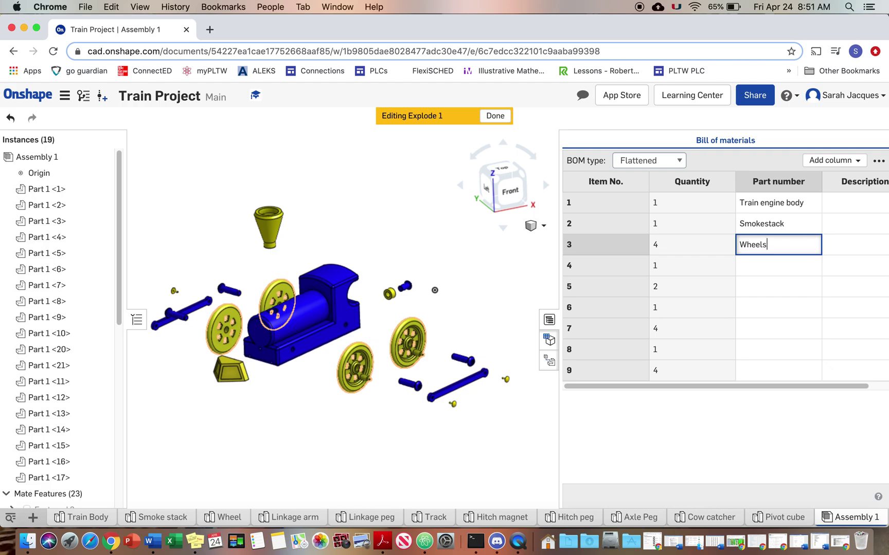
{"action": "key", "text": "Return"}
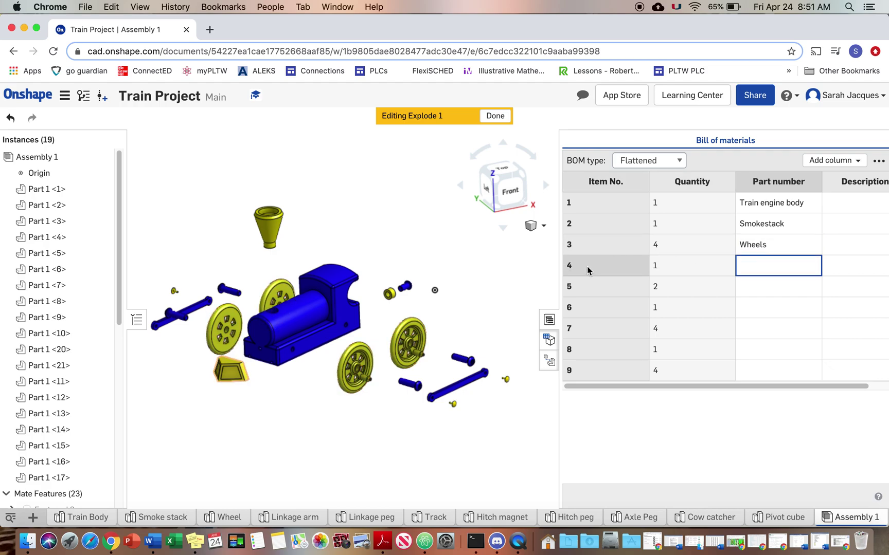
{"action": "type", "text": "Cow c"}
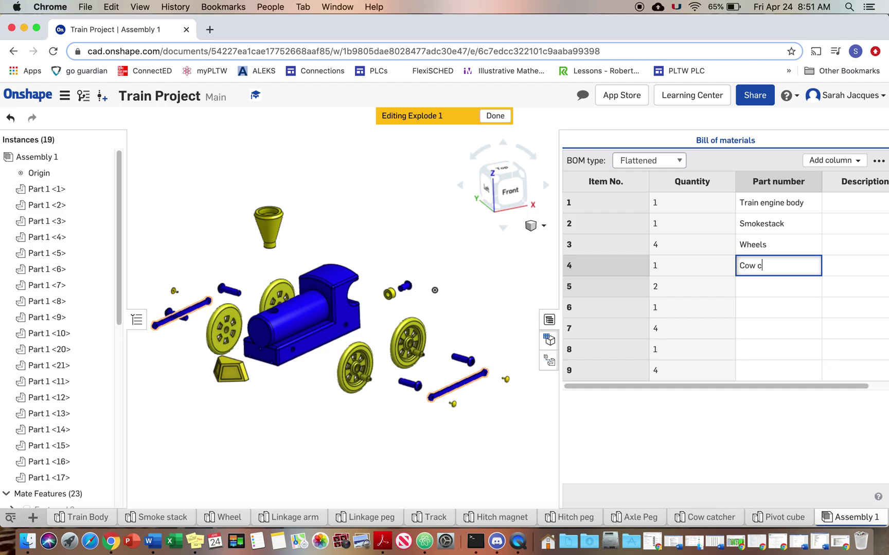
{"action": "type", "text": "atcher"}
{"action": "key", "text": "Return"}
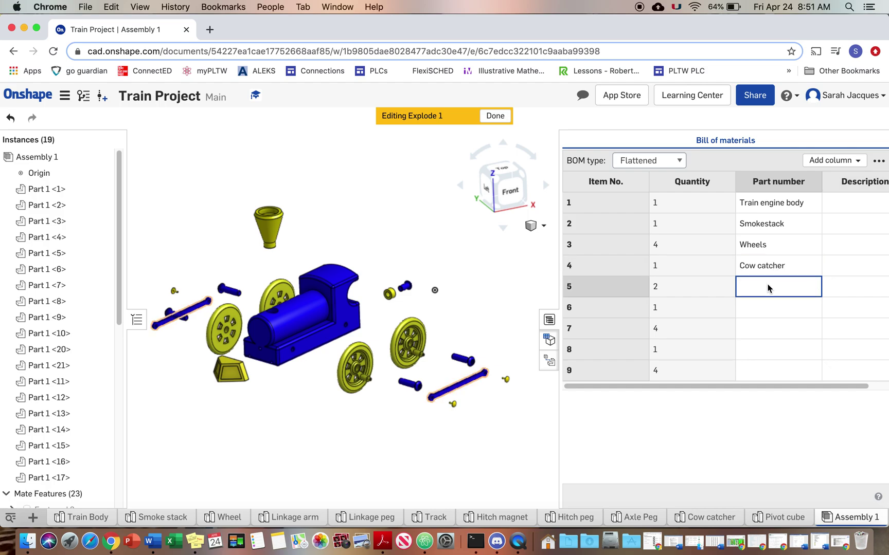
{"action": "type", "text": "Linkage "}
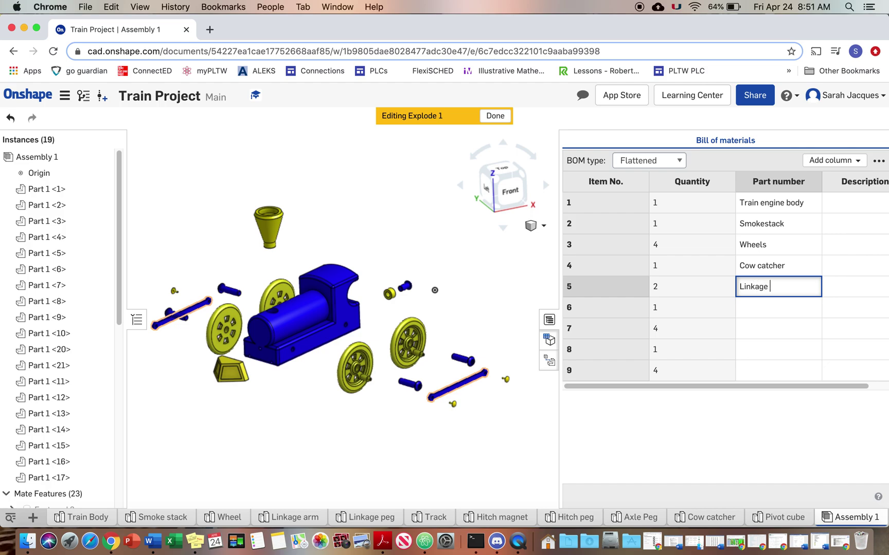
{"action": "type", "text": "arm"}
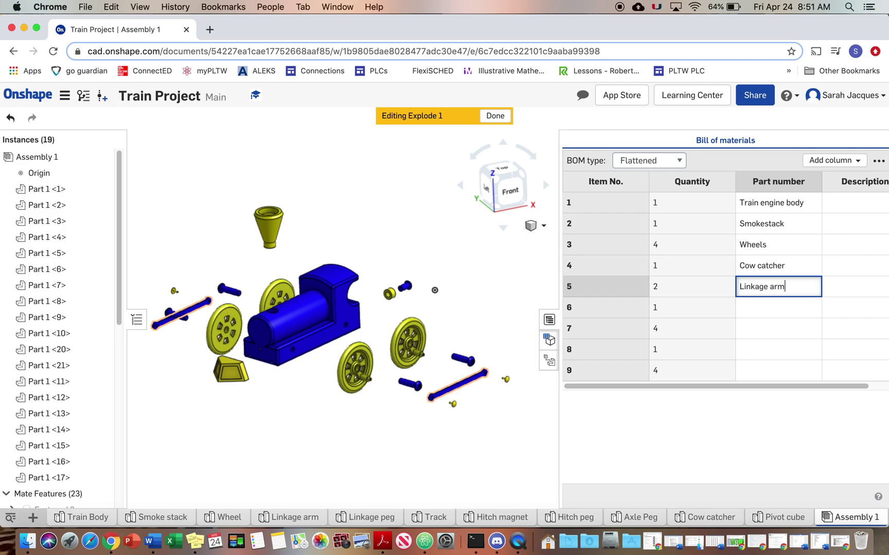
{"action": "left_click", "coordinate": [768, 311]}
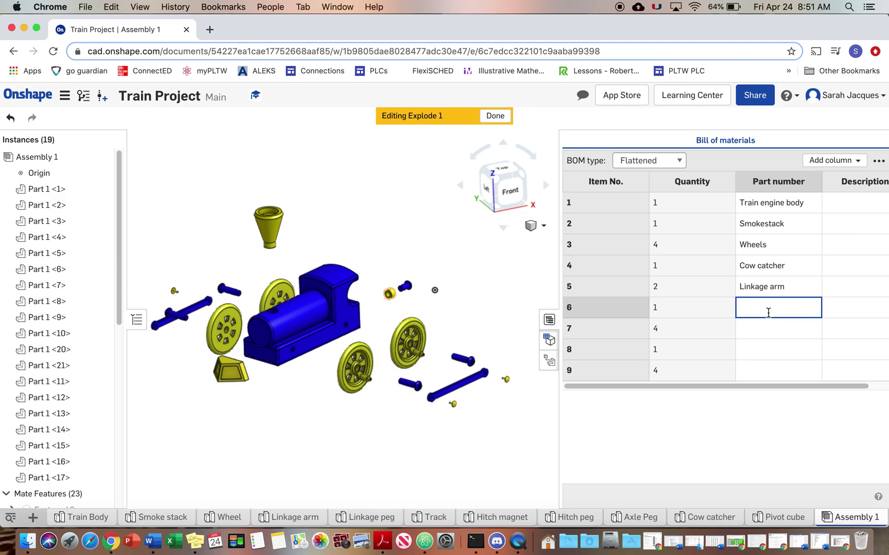
Enter 'Hitch magnet' and 'Linkage peg' as part numbers for BOM rows 6 and 7.
{"action": "type", "text": "Hitch"}
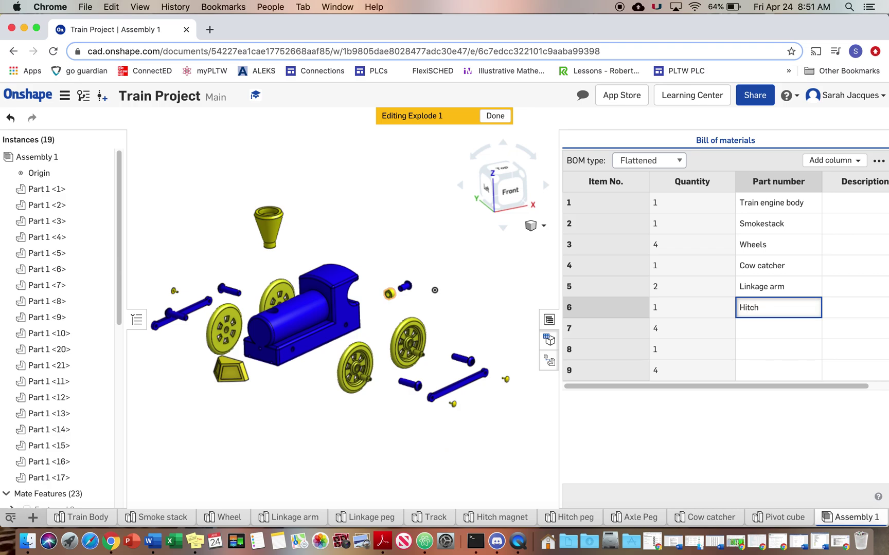
{"action": "type", "text": " magnet"}
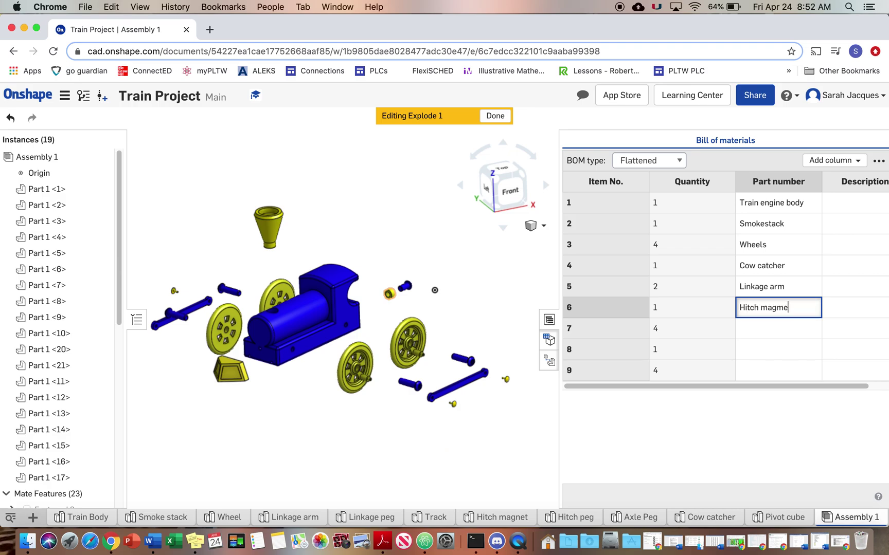
{"action": "key", "text": "BackSpace"}
{"action": "key", "text": "BackSpace"}
{"action": "key", "text": "BackSpace"}
{"action": "type", "text": "net"}
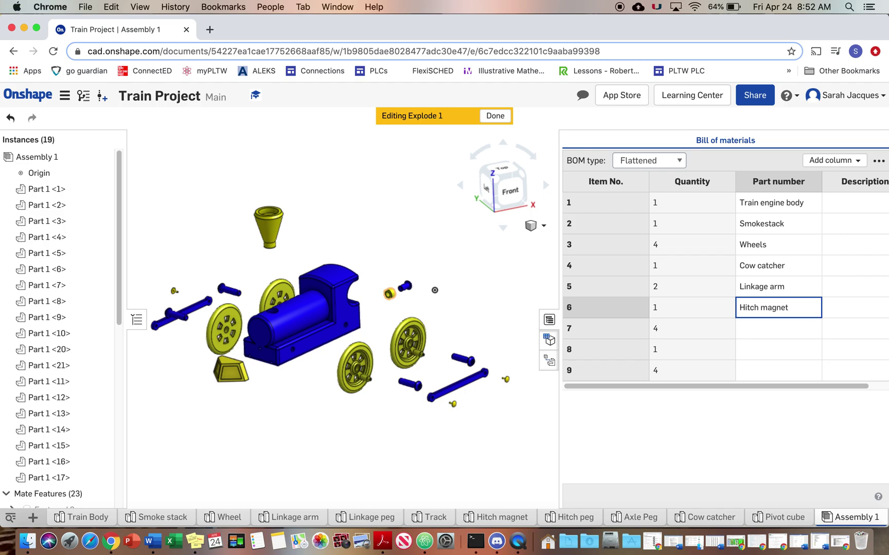
{"action": "key", "text": "Return"}
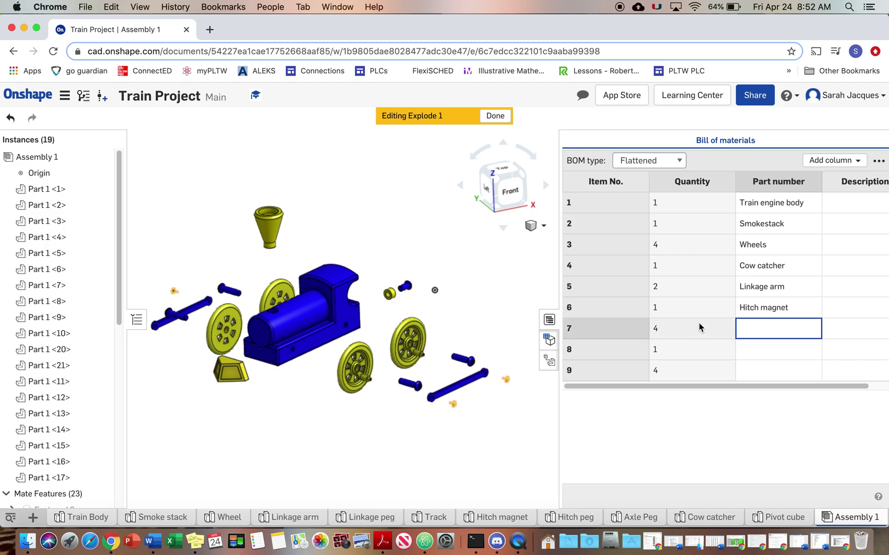
{"action": "type", "text": "Lin"}
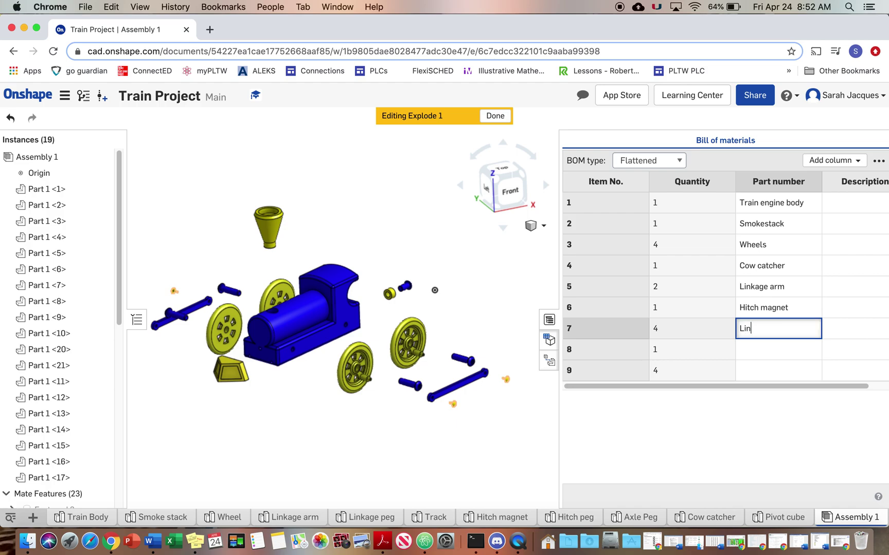
{"action": "type", "text": "kage peg"}
{"action": "key", "text": "Return"}
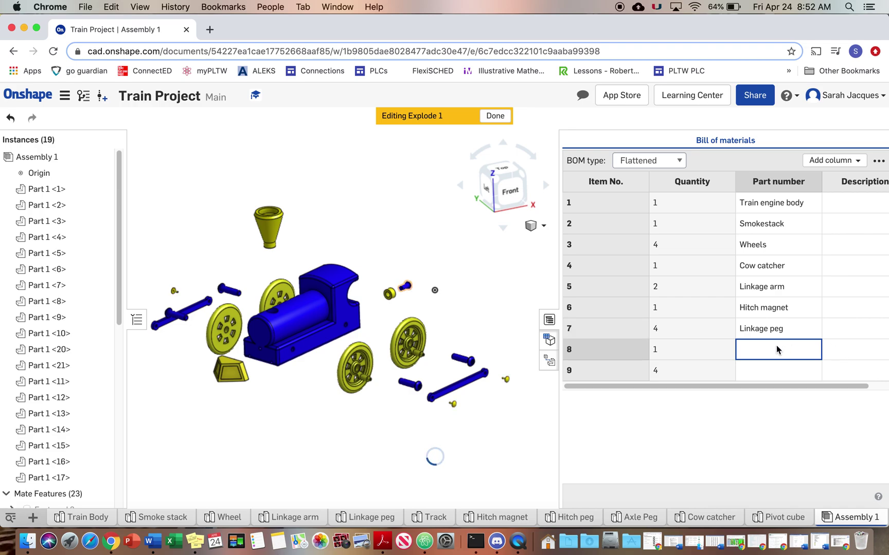
Enter 'Hitch peg' and 'Axle peg' as part numbers for rows 8 and 9.
{"action": "type", "text": "H"}
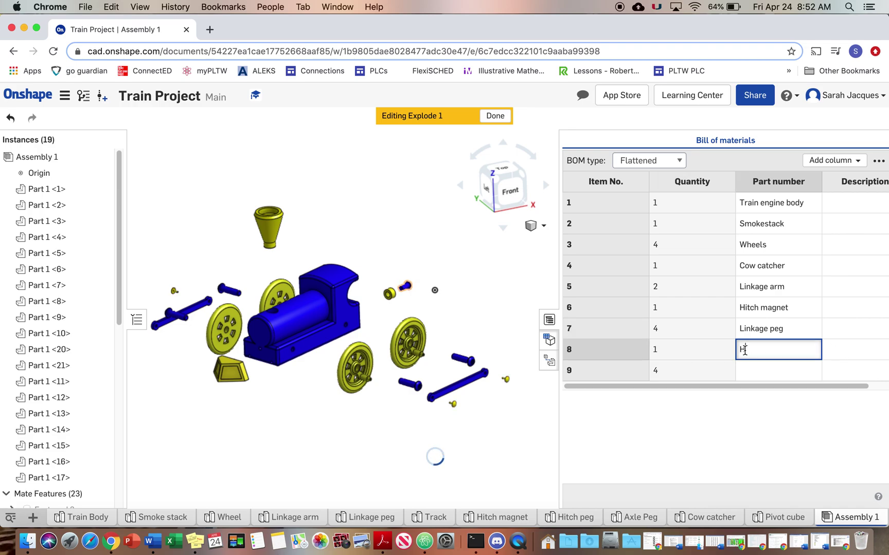
{"action": "type", "text": "itch peg"}
{"action": "key", "text": "Return"}
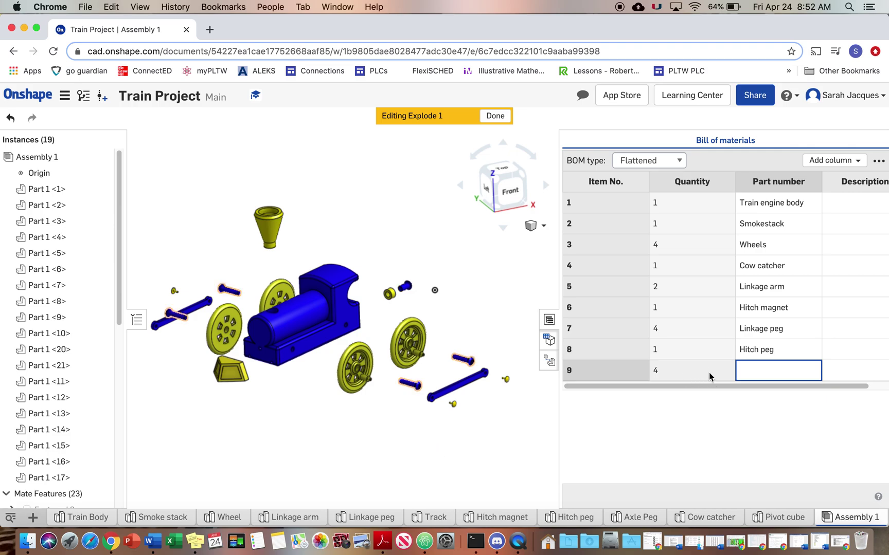
{"action": "type", "text": "Axle peg"}
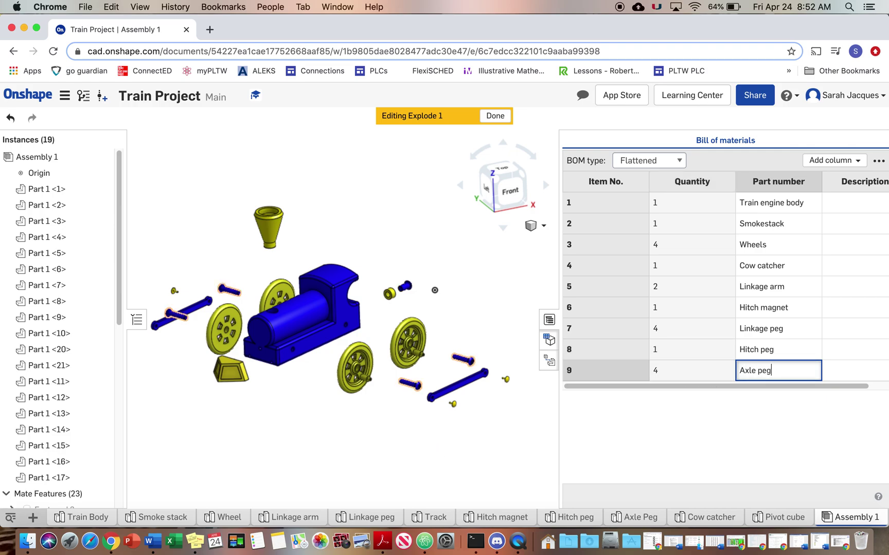
{"action": "key", "text": "Return"}
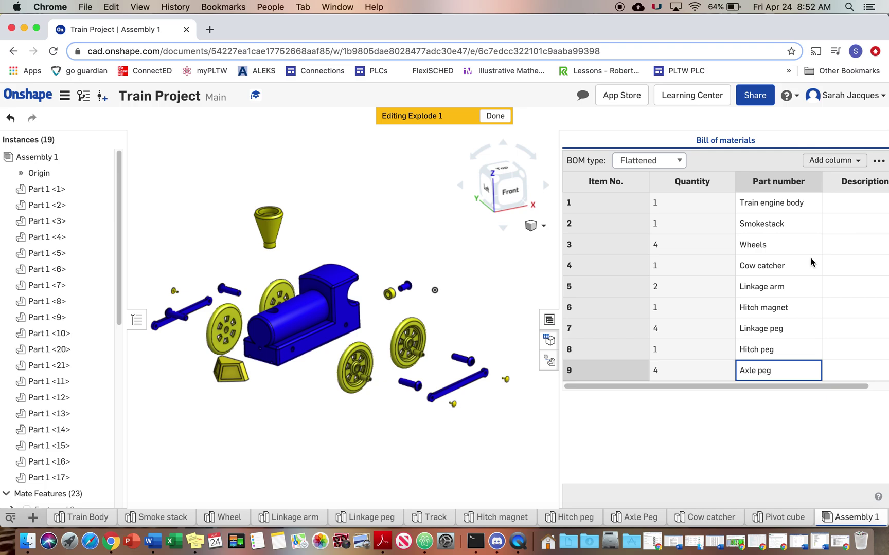
{"action": "left_click", "coordinate": [846, 183]}
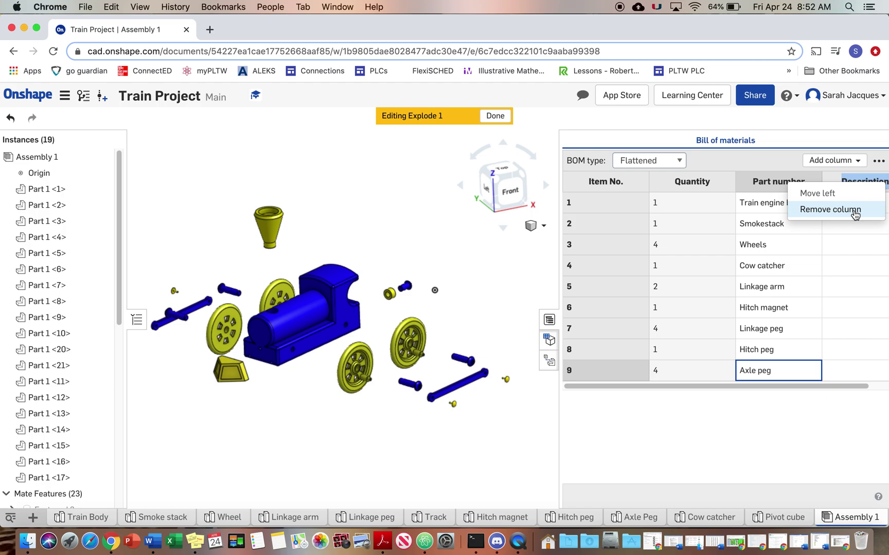
Remove the Description column from the bill of materials.
{"action": "left_click", "coordinate": [853, 186]}
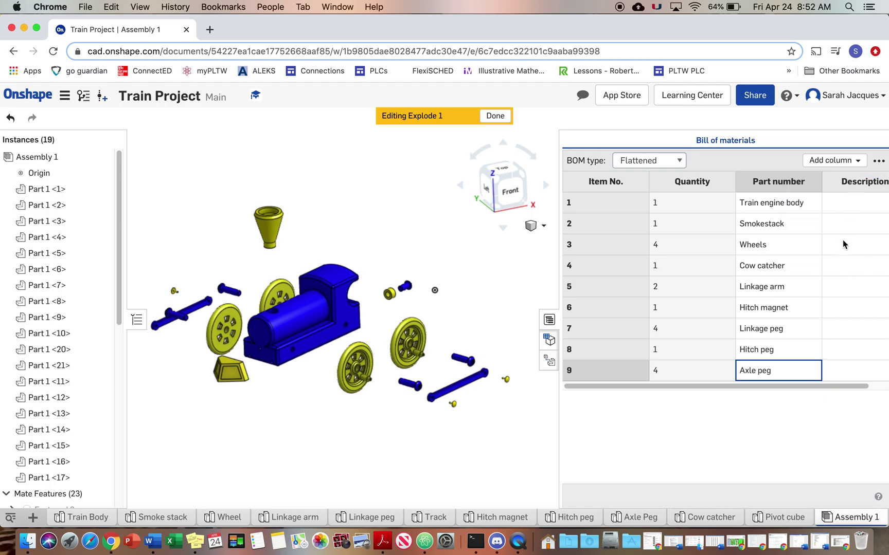
{"action": "left_click", "coordinate": [865, 185]}
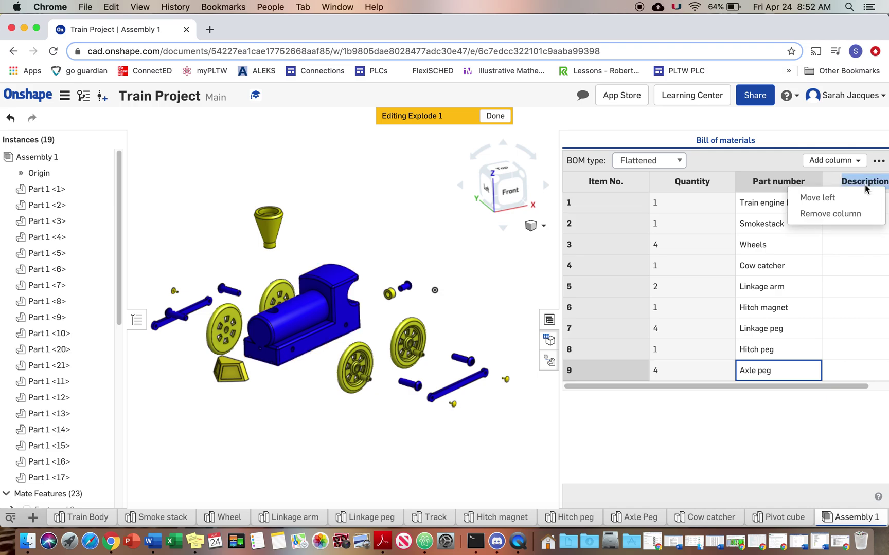
{"action": "left_click", "coordinate": [850, 214]}
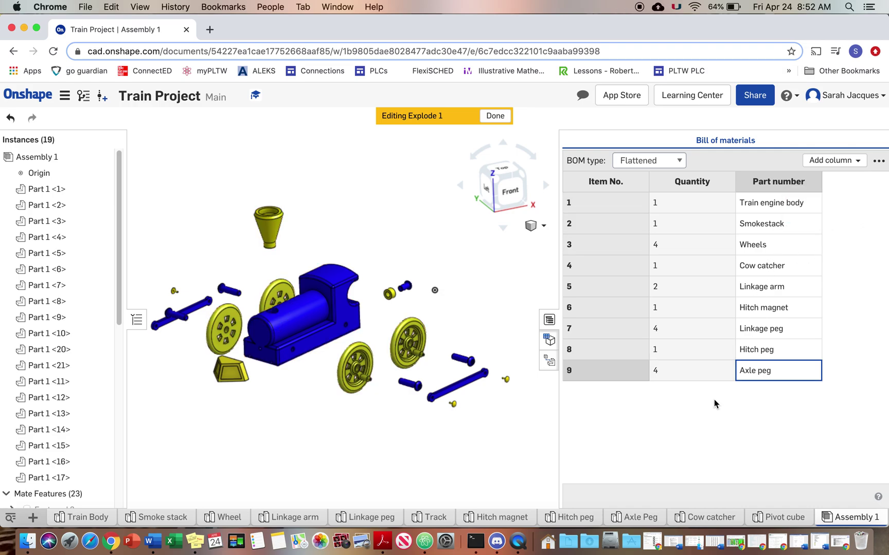
{"action": "left_click", "coordinate": [521, 435]}
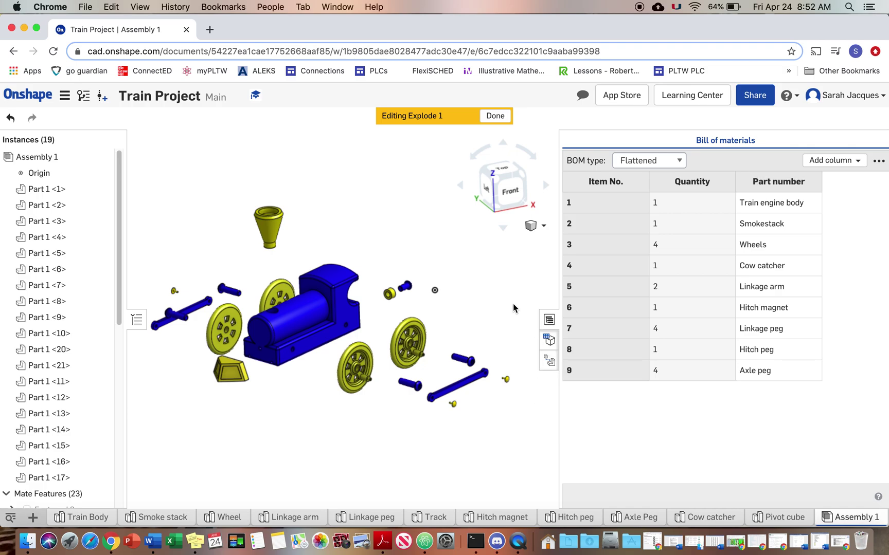
Finish the explode and start Assembly 1 Drawing 1 on the ANSI_A_INCH template.
{"action": "left_click", "coordinate": [499, 116]}
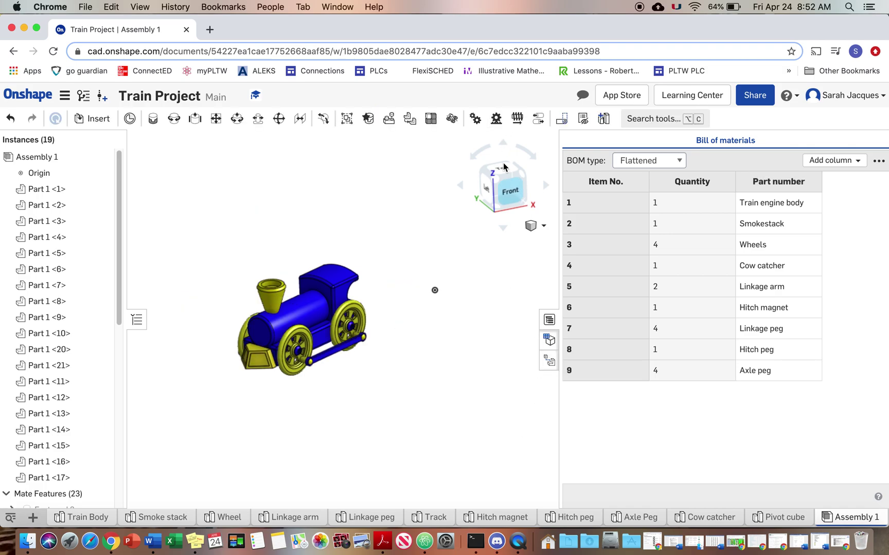
{"action": "left_click", "coordinate": [548, 362]}
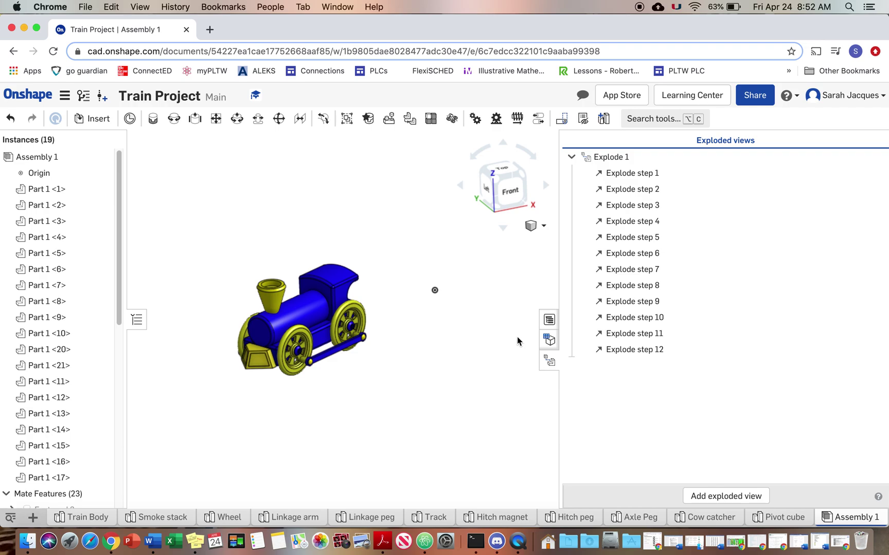
{"action": "left_click", "coordinate": [548, 320]}
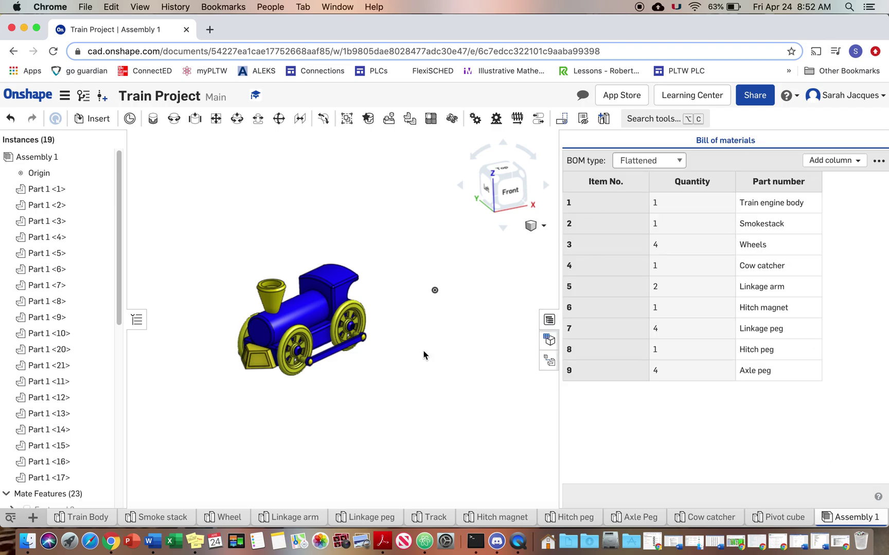
{"action": "right_click", "coordinate": [854, 521]}
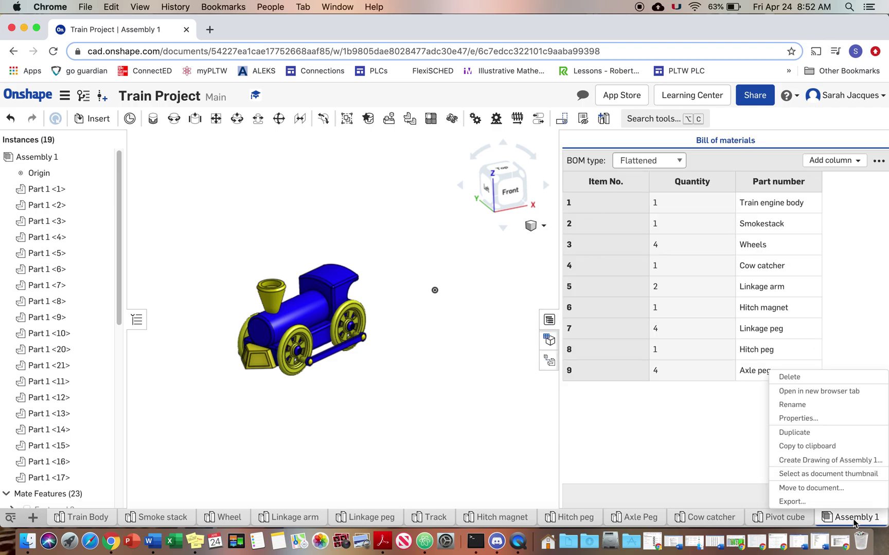
{"action": "left_click", "coordinate": [848, 460]}
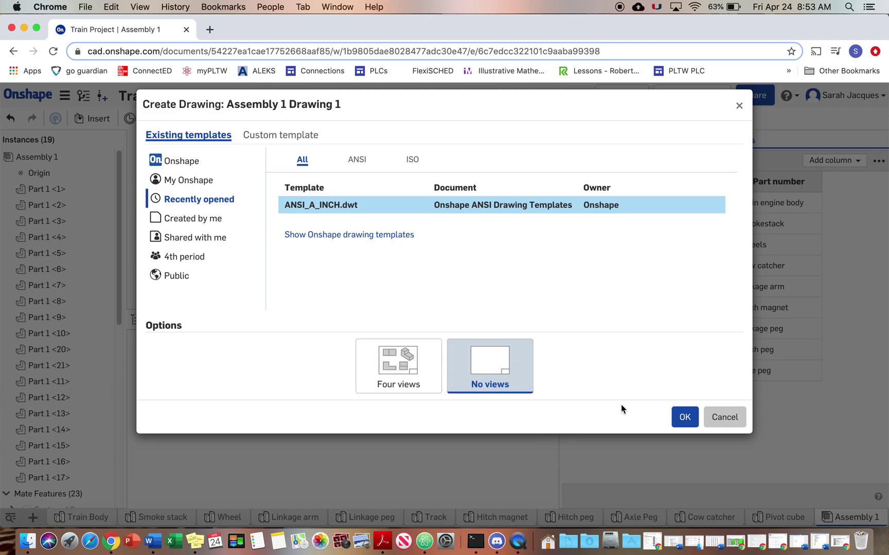
Create the ANSI_A_INCH drawing with no views, then place the assembly view on the sheet.
{"action": "left_click", "coordinate": [684, 417]}
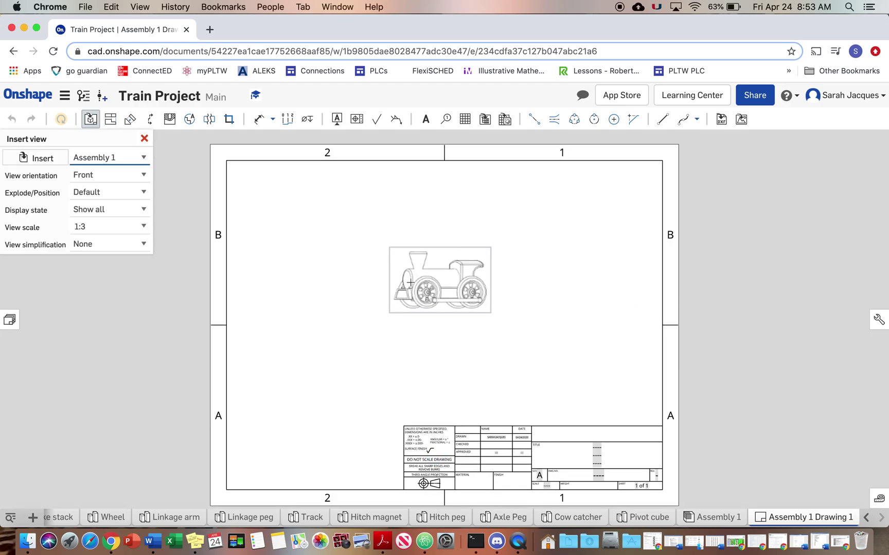
{"action": "left_click", "coordinate": [410, 282]}
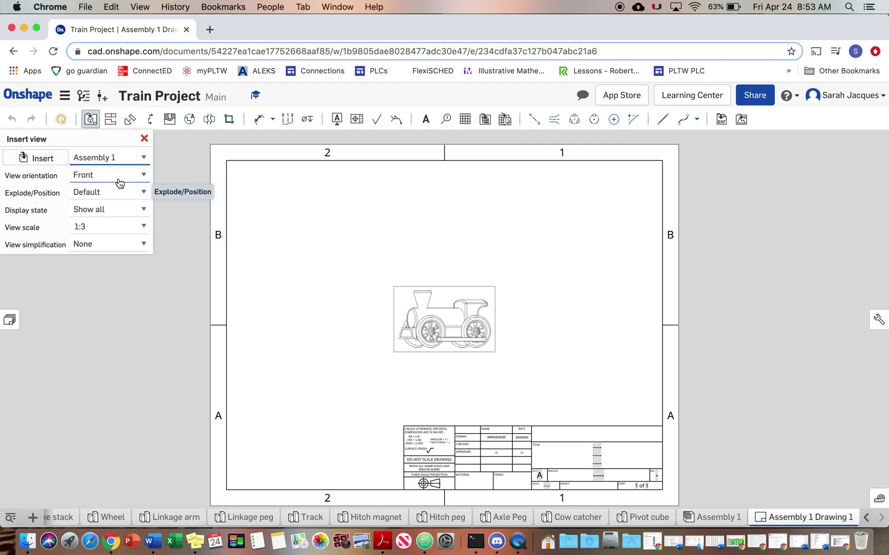
Set the view to Isometric orientation, Explode 1 state and Show all display state.
{"action": "left_click", "coordinate": [96, 175]}
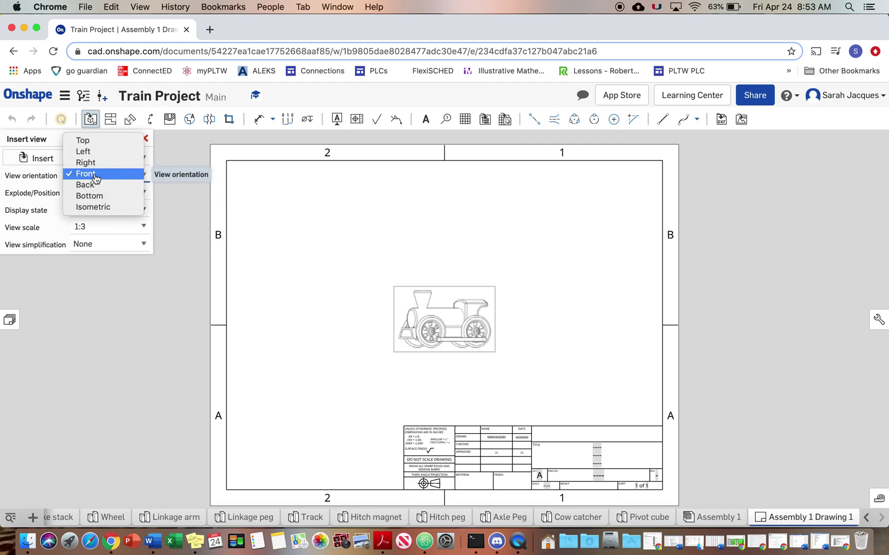
{"action": "left_click", "coordinate": [99, 208]}
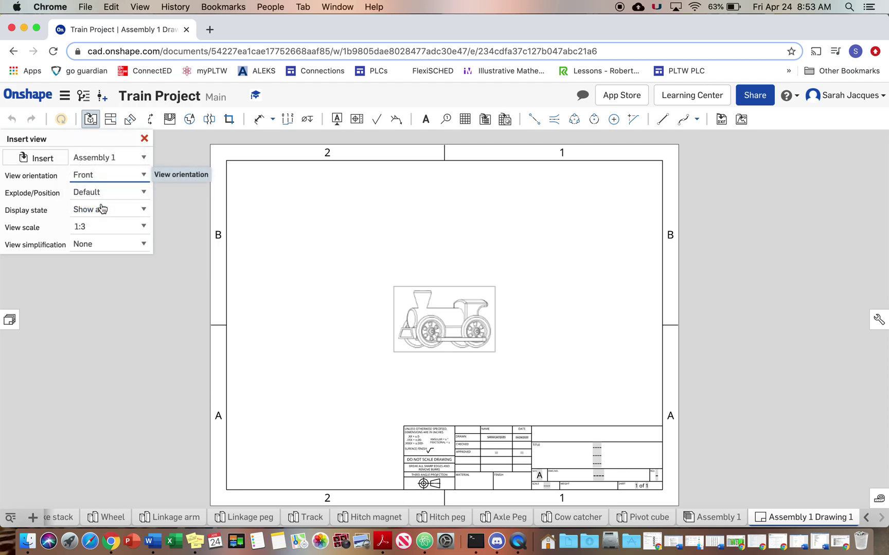
{"action": "left_click", "coordinate": [145, 193]}
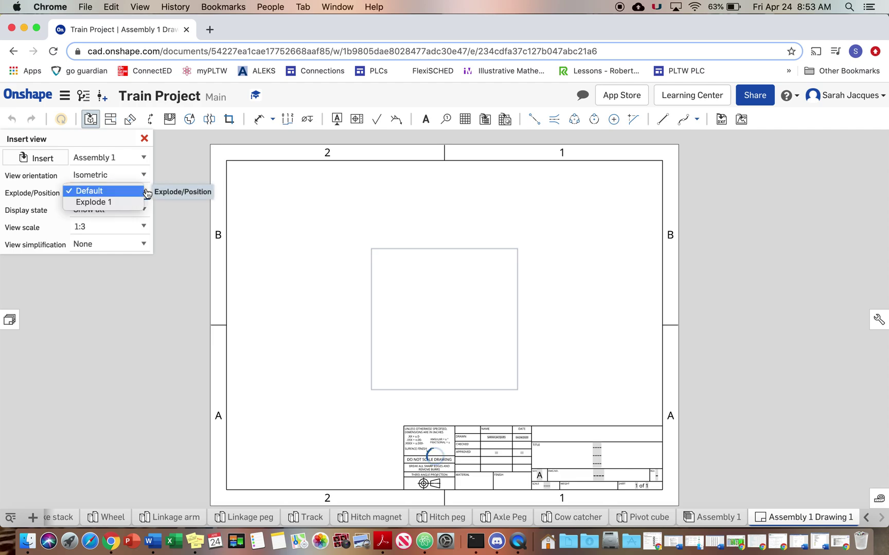
{"action": "left_click", "coordinate": [120, 202]}
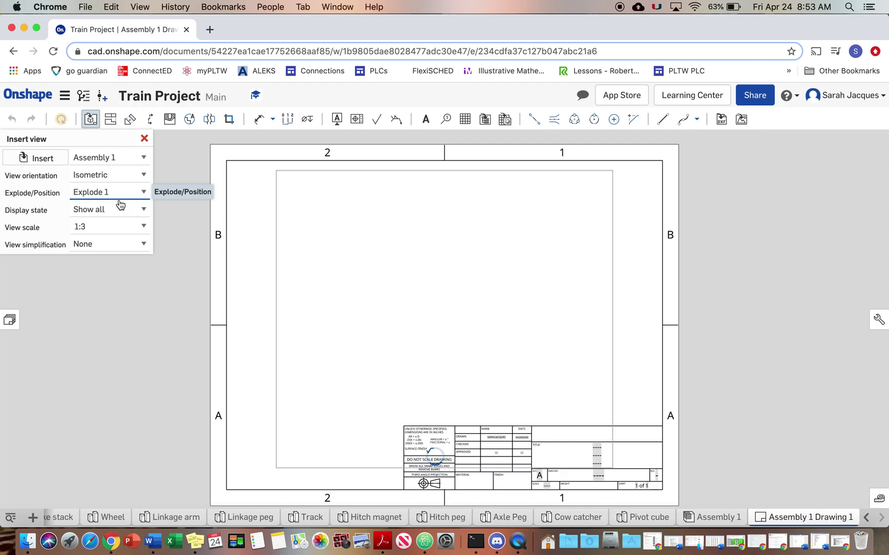
{"action": "left_click", "coordinate": [121, 210]}
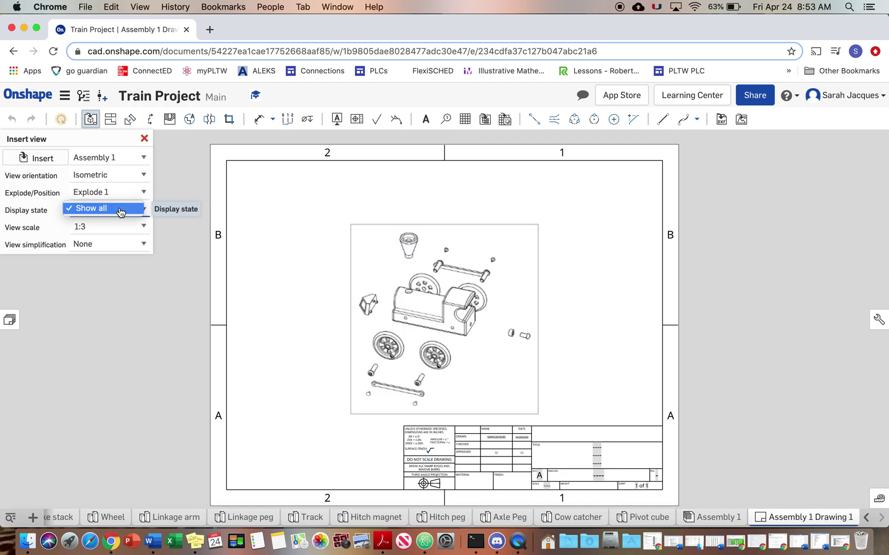
{"action": "left_click", "coordinate": [120, 209]}
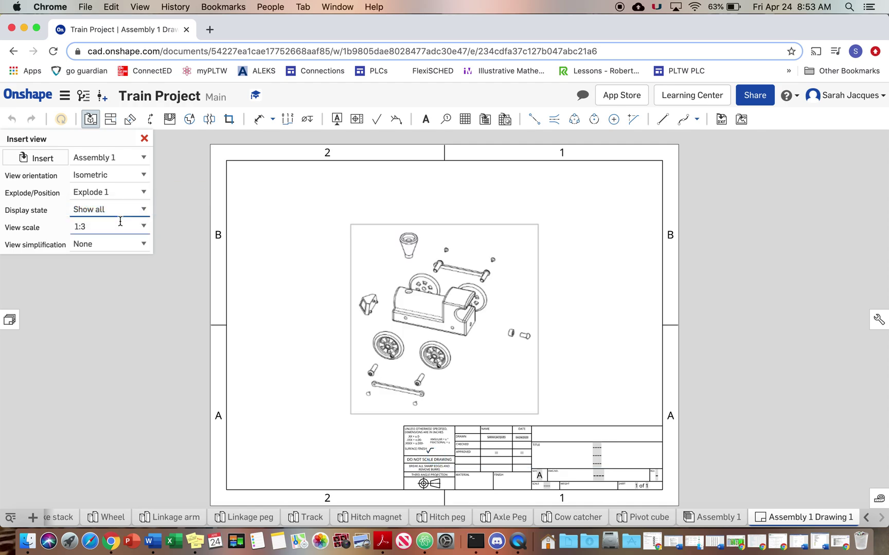
Set the view scale to 1:2 after trying 1:1, and place the exploded view on the sheet.
{"action": "left_click", "coordinate": [147, 232]}
{"action": "scroll", "coordinate": [132, 257], "scroll_direction": "down", "scroll_amount": 2}
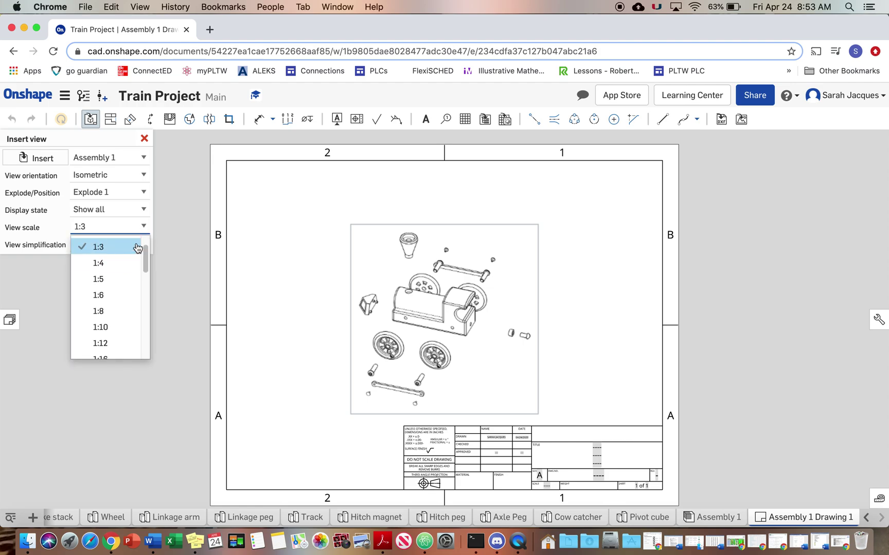
{"action": "scroll", "coordinate": [128, 247], "scroll_direction": "up", "scroll_amount": 1}
{"action": "left_click", "coordinate": [119, 251]}
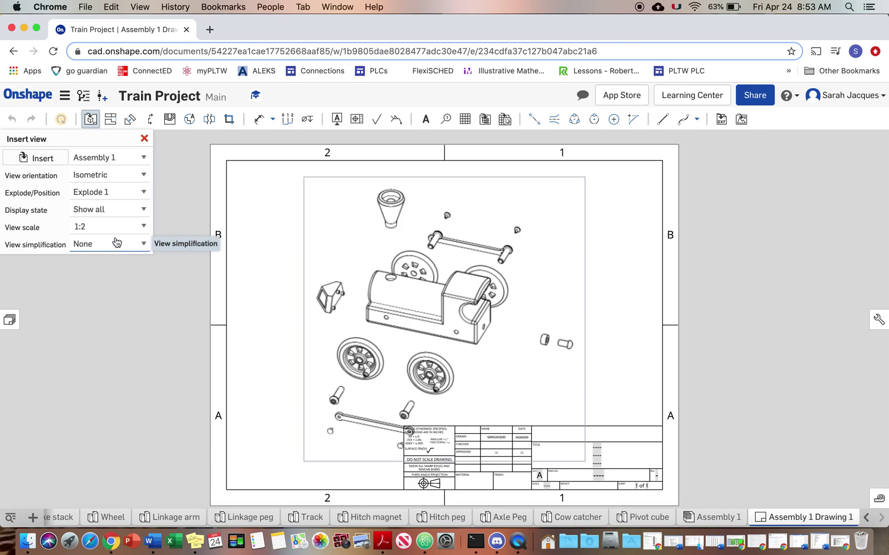
{"action": "left_click", "coordinate": [138, 227]}
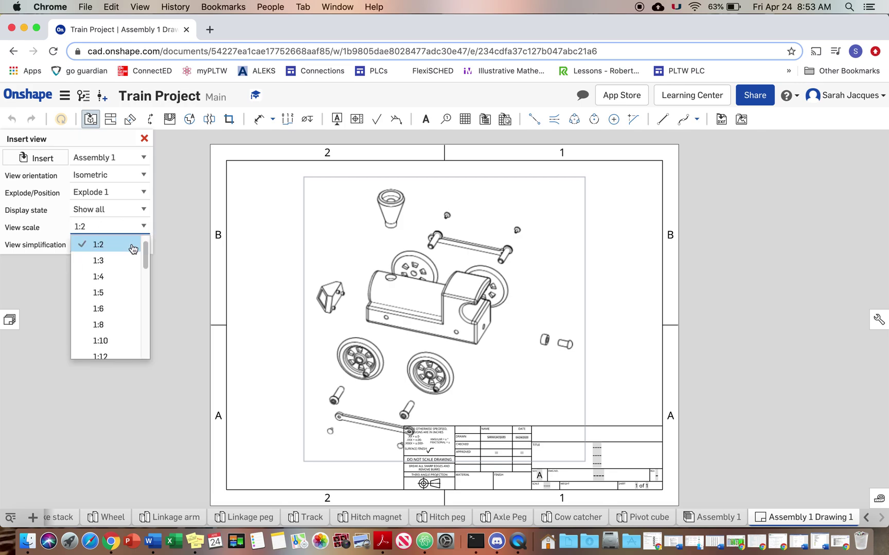
{"action": "left_click", "coordinate": [129, 250]}
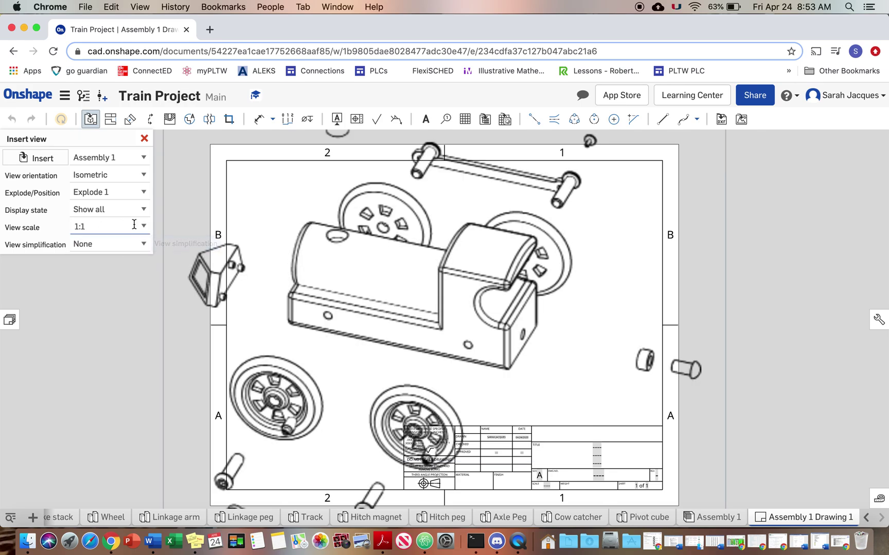
{"action": "left_click", "coordinate": [142, 229]}
{"action": "left_click", "coordinate": [129, 258]}
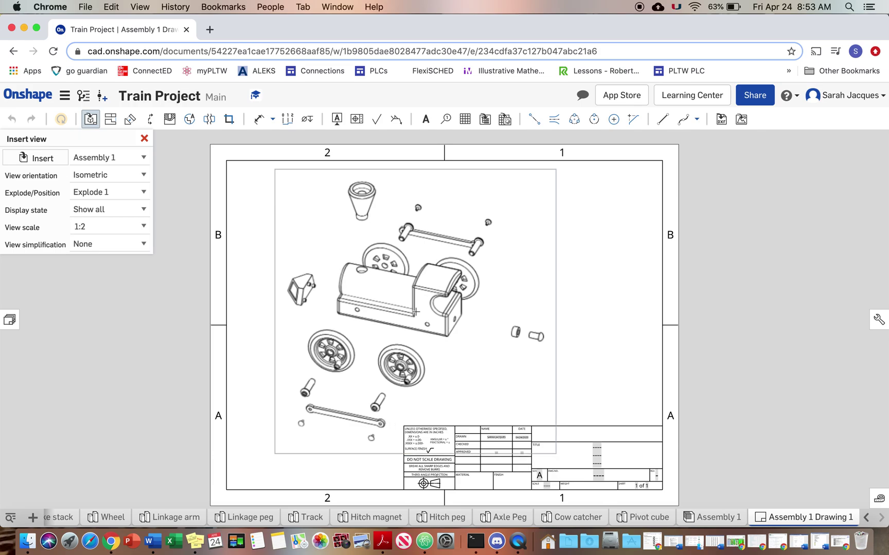
{"action": "left_click", "coordinate": [416, 311]}
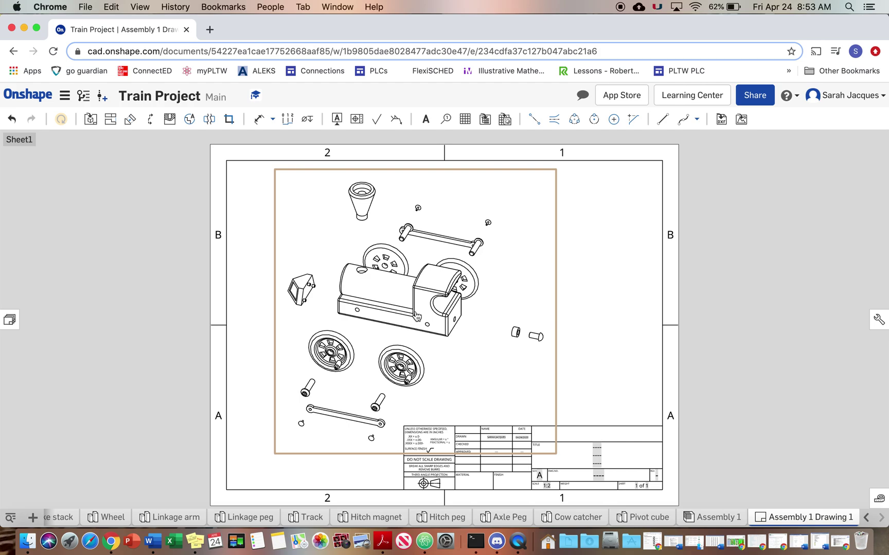
Switch the exploded isometric drawing view to shaded display.
{"action": "right_click", "coordinate": [416, 315]}
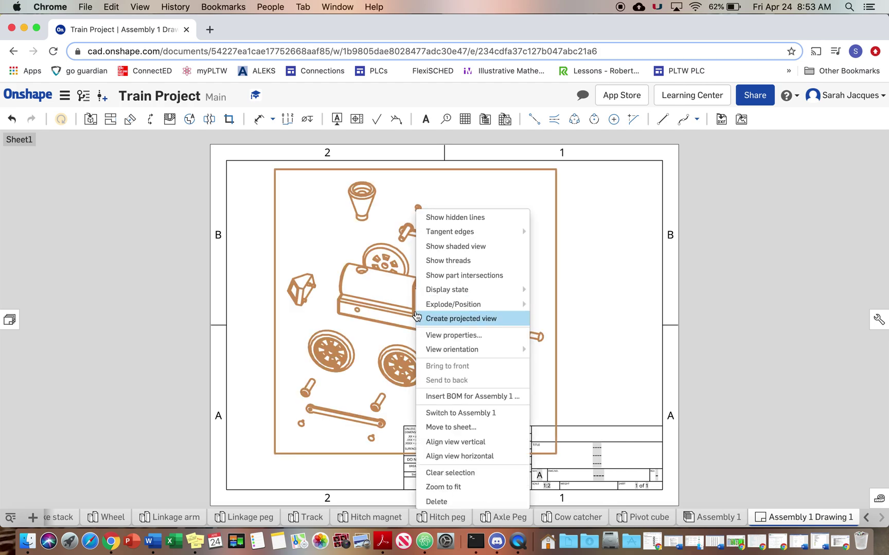
{"action": "left_click", "coordinate": [437, 247]}
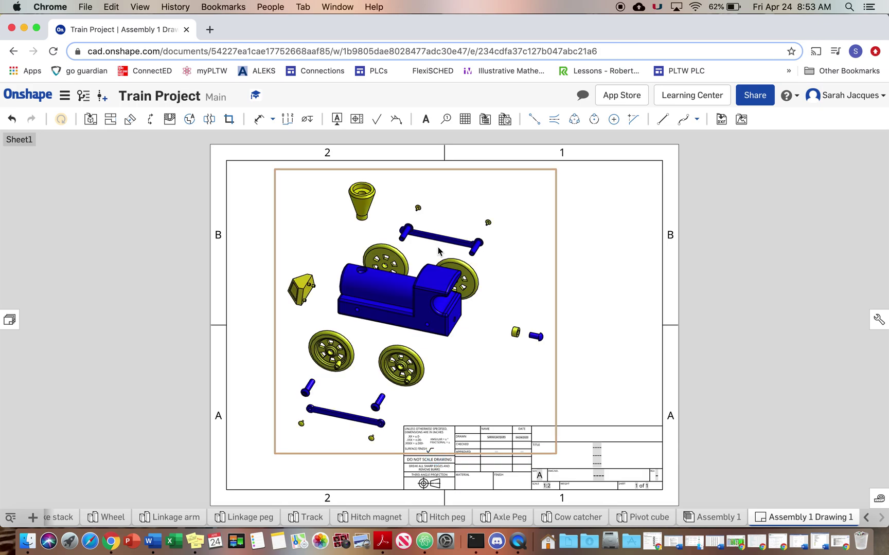
{"action": "right_click", "coordinate": [458, 339]}
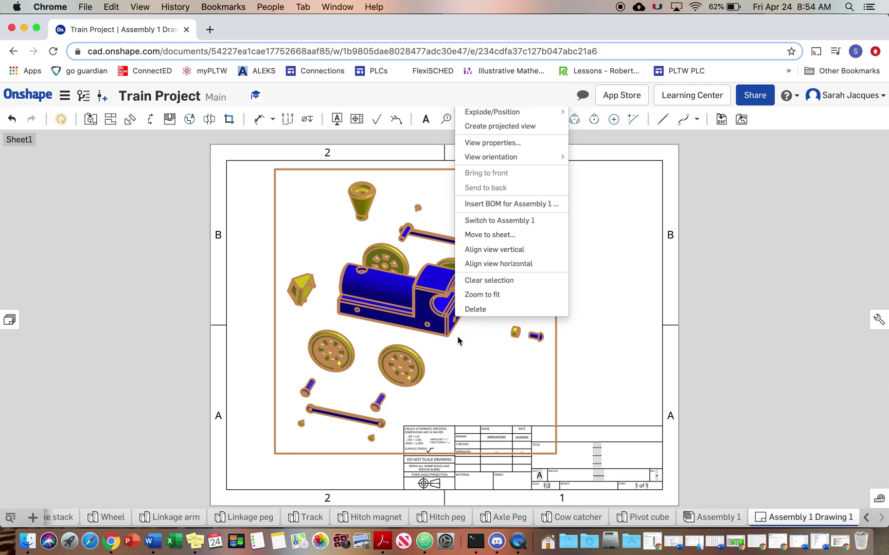
Insert the Assembly 1 BOM table at the sheet's top-right corner and select it.
{"action": "left_click", "coordinate": [491, 205]}
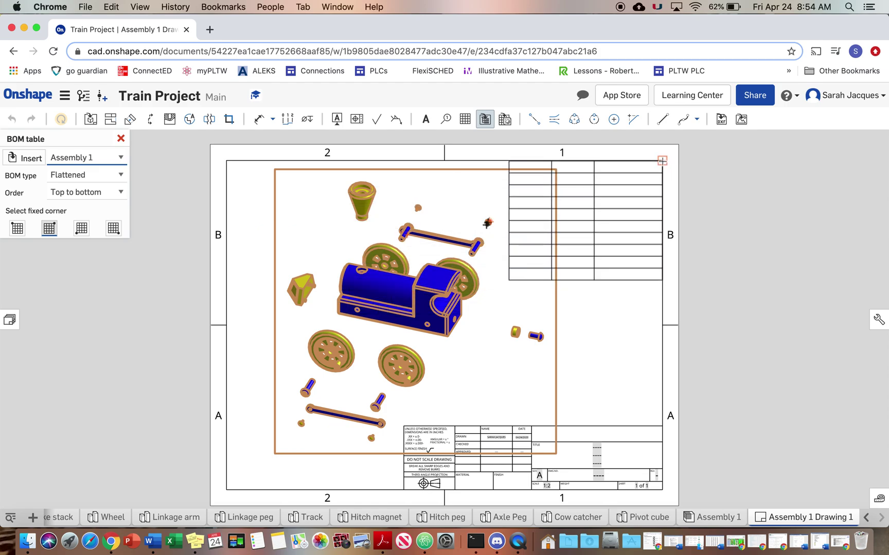
{"action": "left_click", "coordinate": [662, 161]}
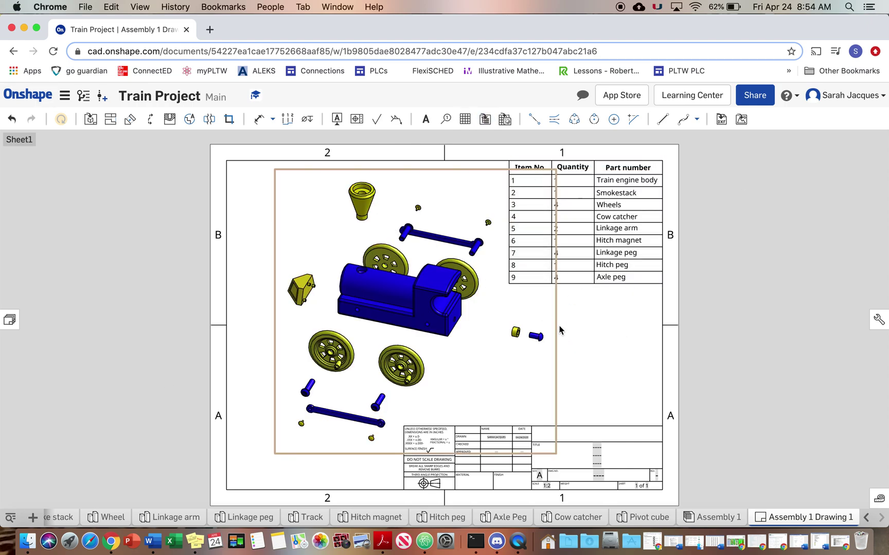
{"action": "left_click", "coordinate": [573, 227]}
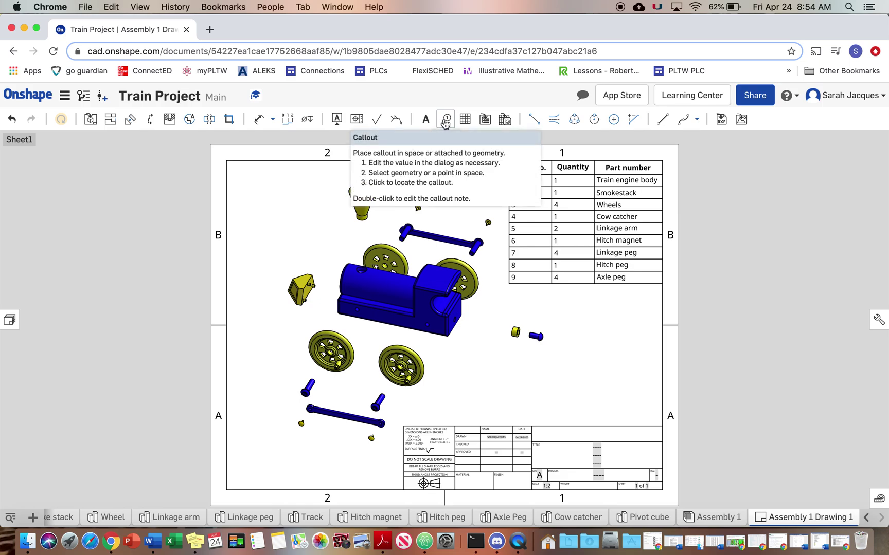
Balloon the lower-left linkage peg (7), linkage arm end (5) and lower axle peg (9).
{"action": "left_click", "coordinate": [445, 121]}
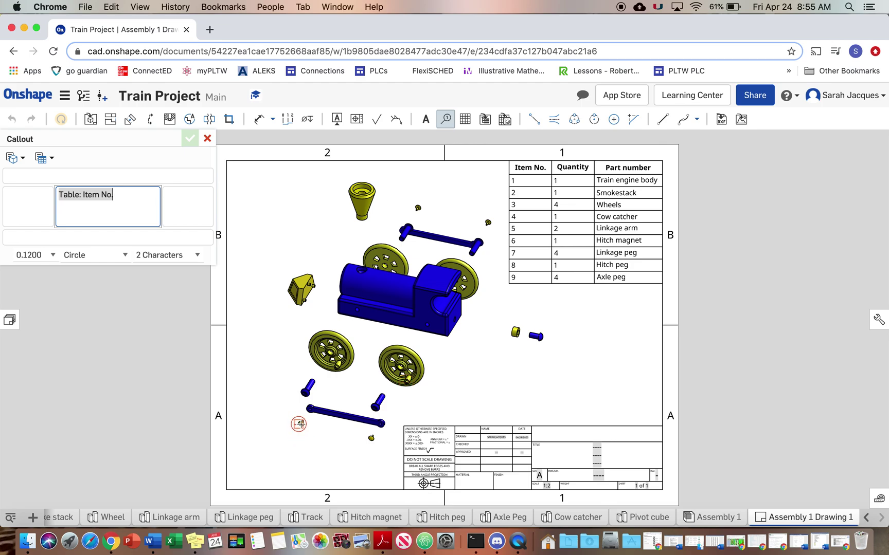
{"action": "left_click", "coordinate": [299, 424]}
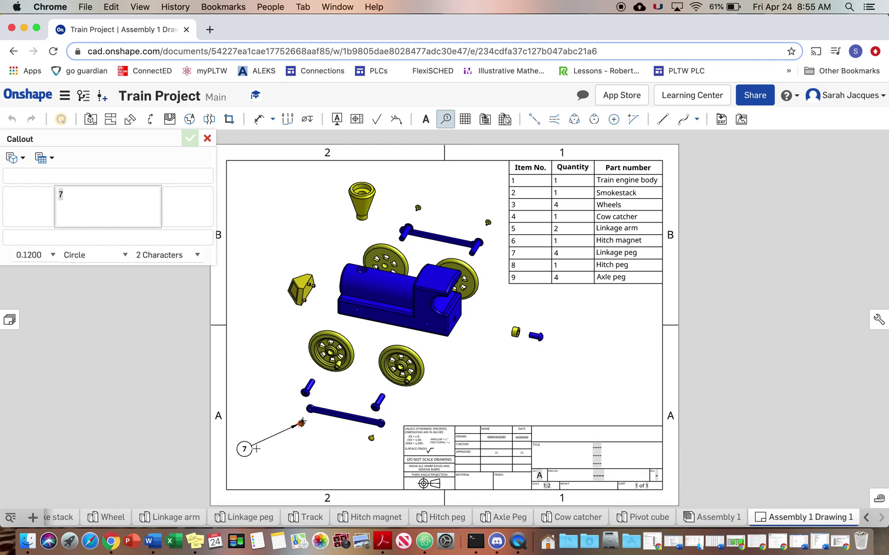
{"action": "left_click", "coordinate": [245, 449]}
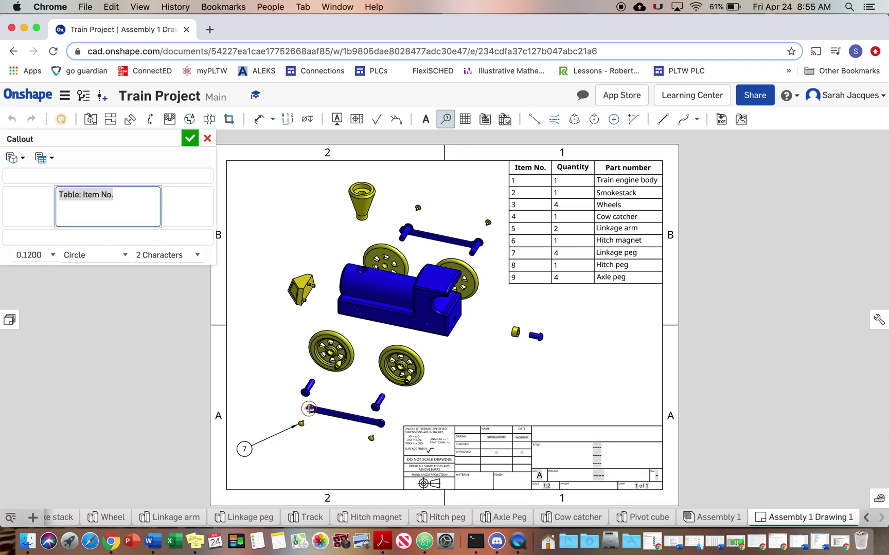
{"action": "left_click", "coordinate": [300, 410]}
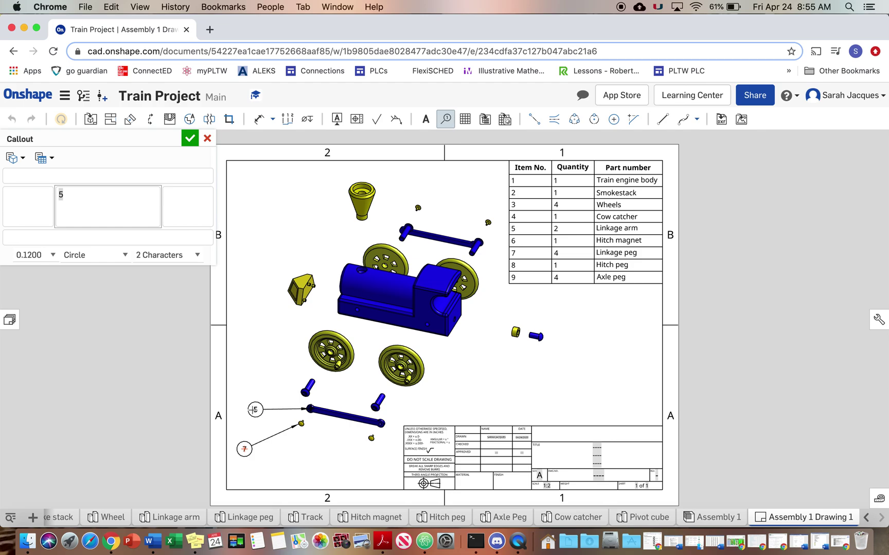
{"action": "left_click", "coordinate": [252, 410]}
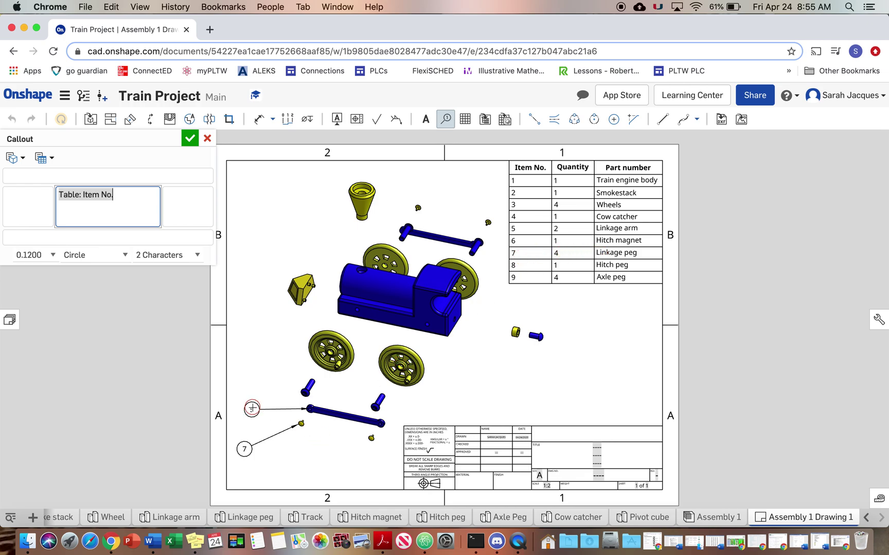
{"action": "left_click", "coordinate": [252, 408]}
{"action": "left_click", "coordinate": [304, 391]}
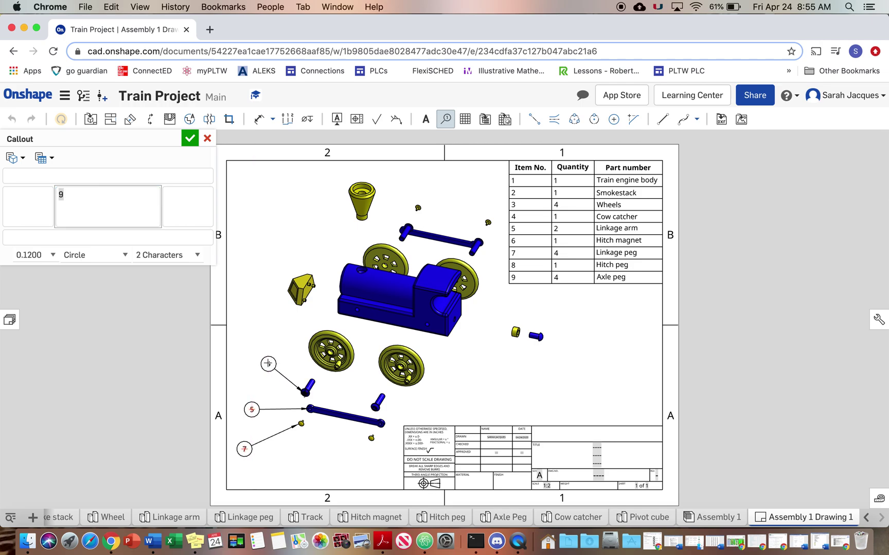
{"action": "left_click", "coordinate": [267, 363]}
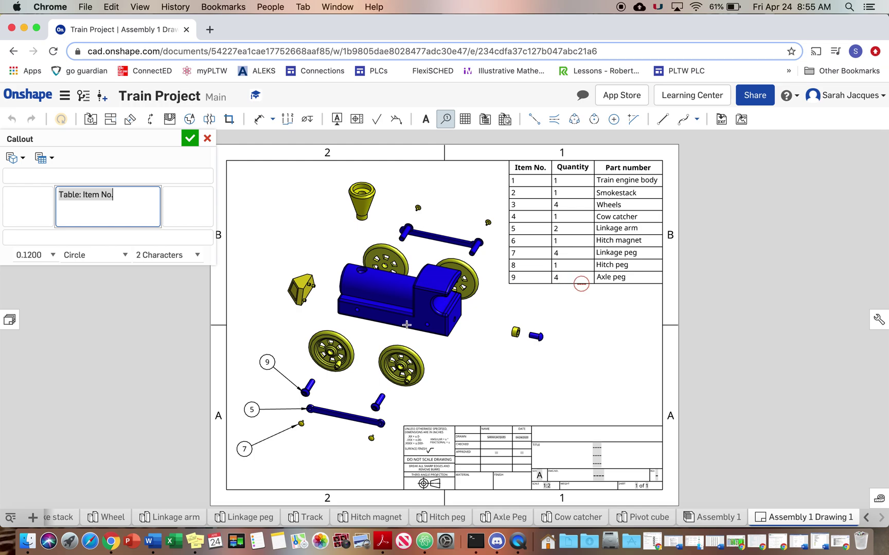
Add balloons 3, 4 and 1 to the front wheel, cow catcher and engine body.
{"action": "left_click", "coordinate": [313, 339]}
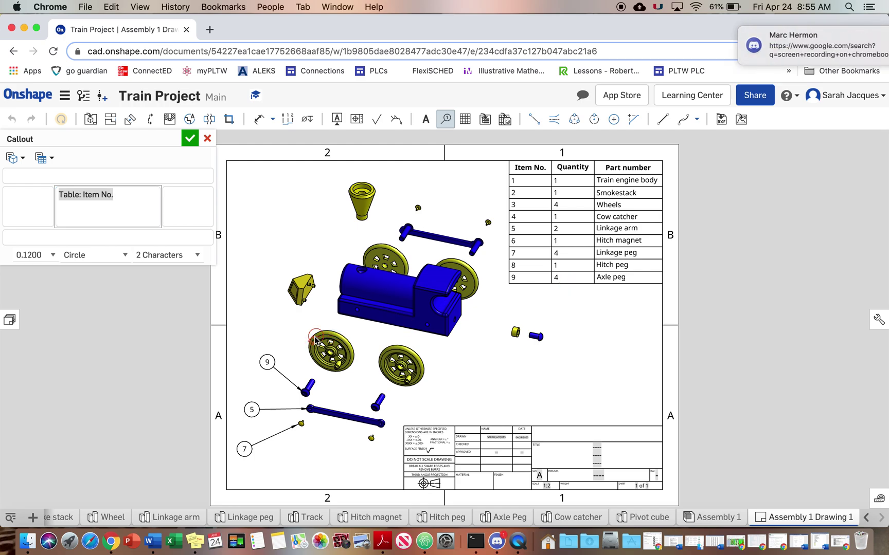
{"action": "left_click", "coordinate": [261, 327]}
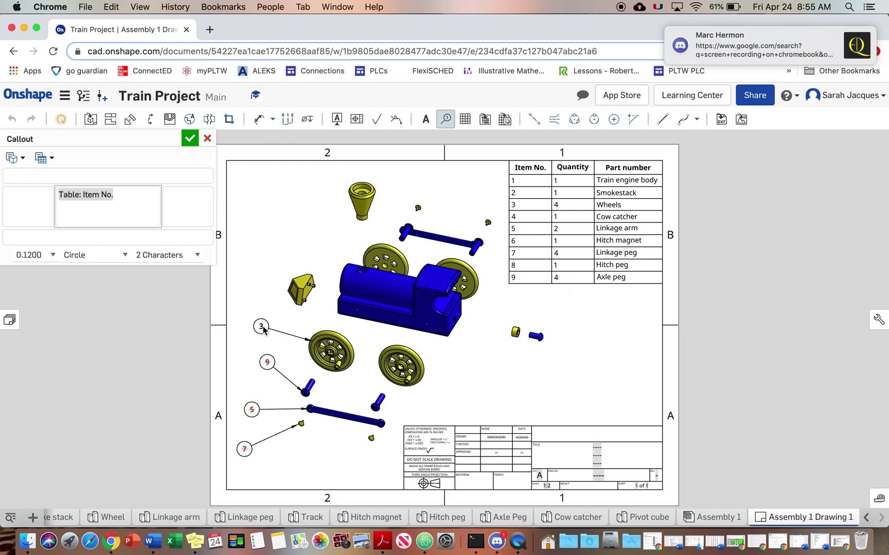
{"action": "left_click", "coordinate": [294, 283]}
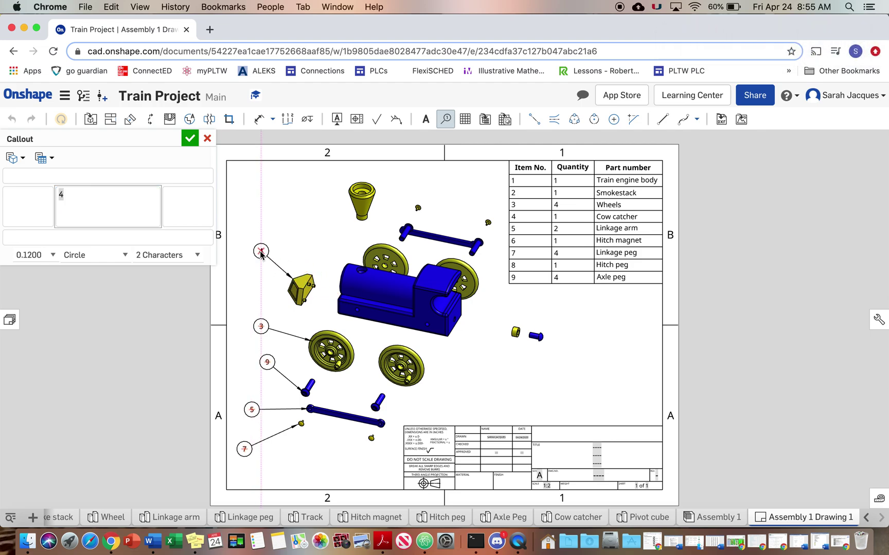
{"action": "left_click", "coordinate": [261, 252]}
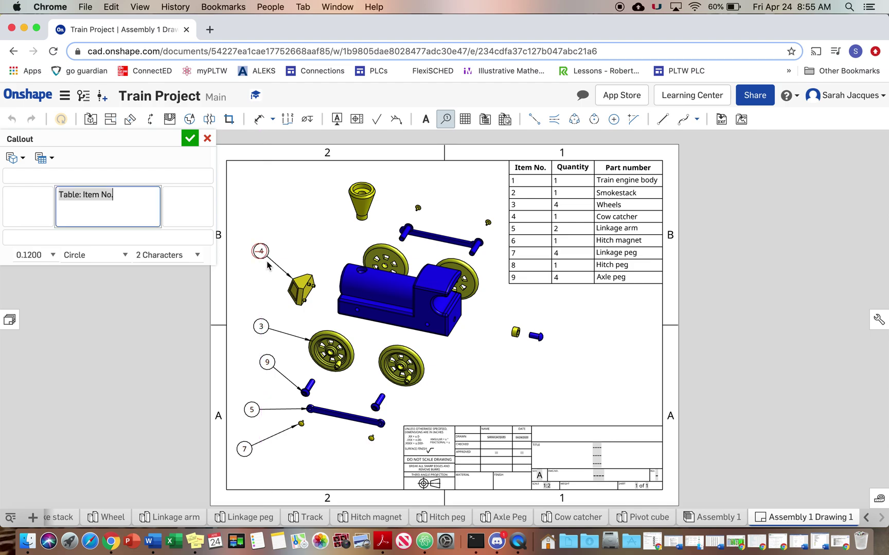
{"action": "left_click", "coordinate": [446, 336]}
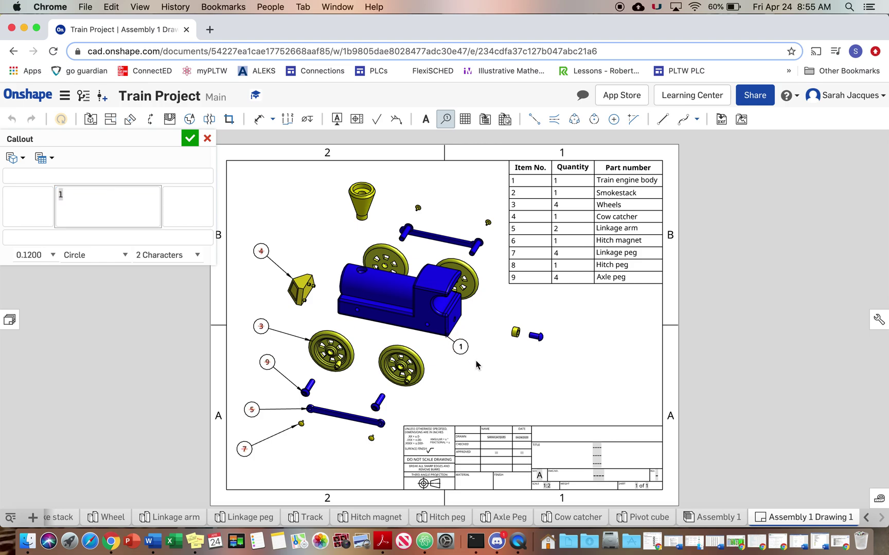
{"action": "left_click", "coordinate": [487, 380]}
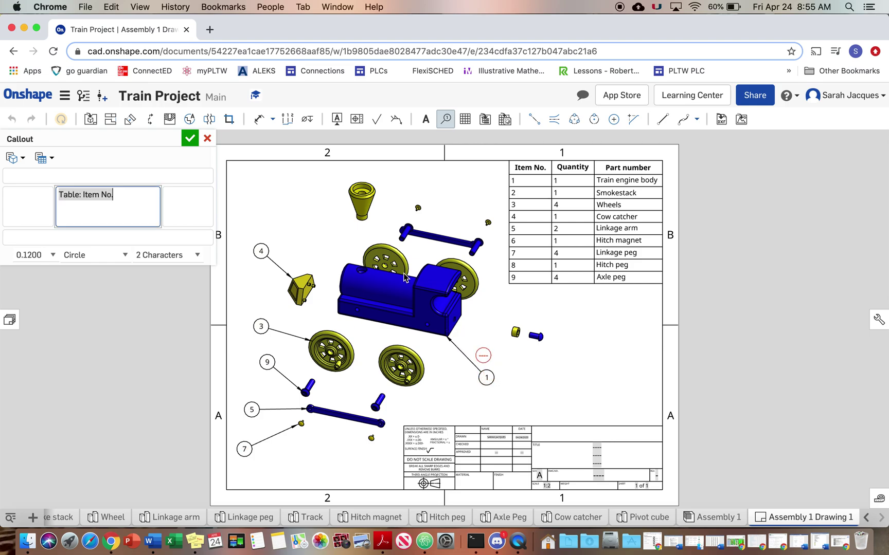
Add balloons 2, 8 and 6 to the smokestack, hitch peg and hitch magnet.
{"action": "left_click", "coordinate": [357, 203]}
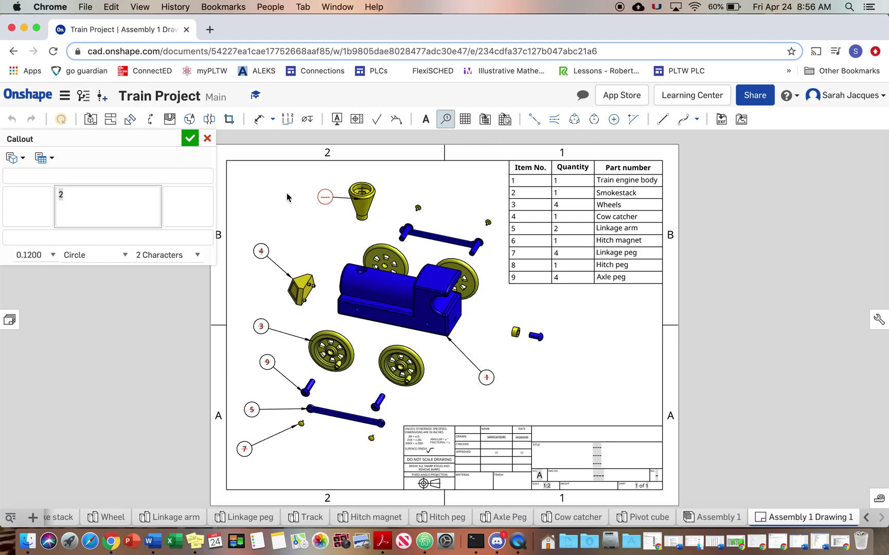
{"action": "left_click", "coordinate": [269, 190]}
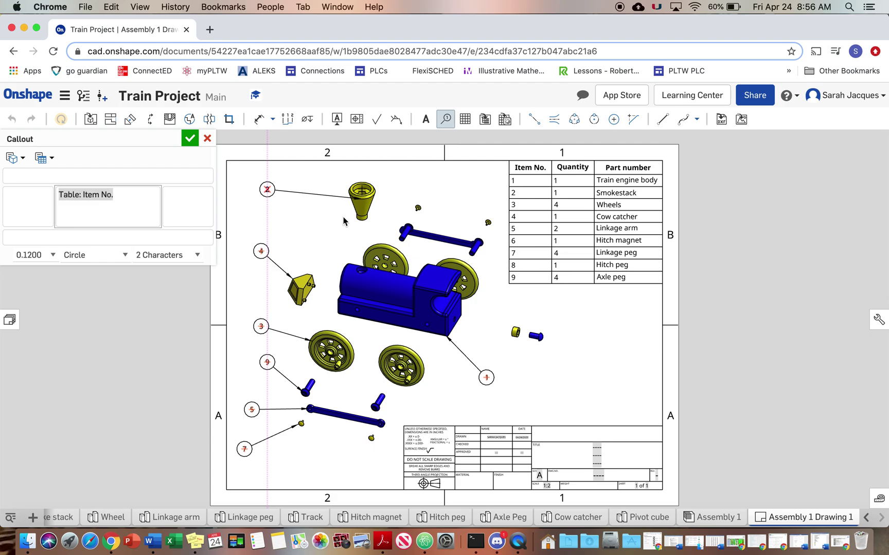
{"action": "left_click", "coordinate": [551, 336]}
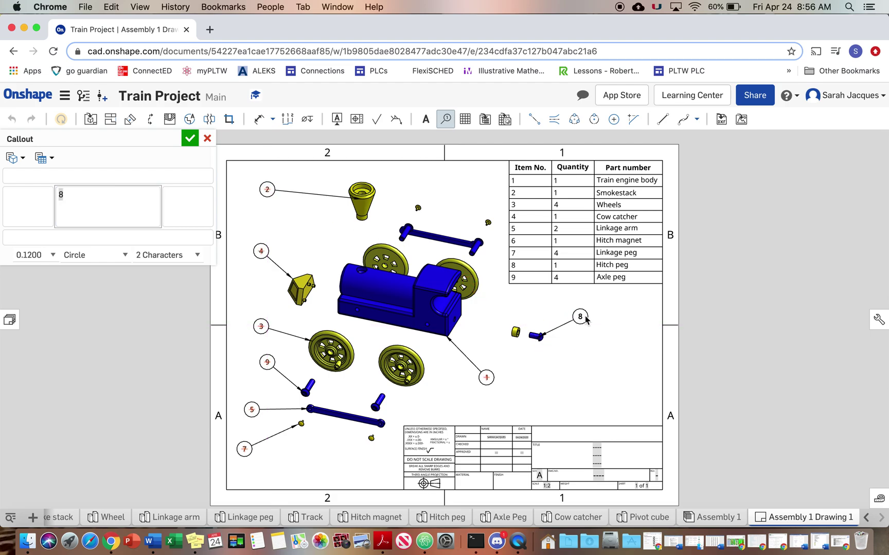
{"action": "left_click", "coordinate": [594, 319]}
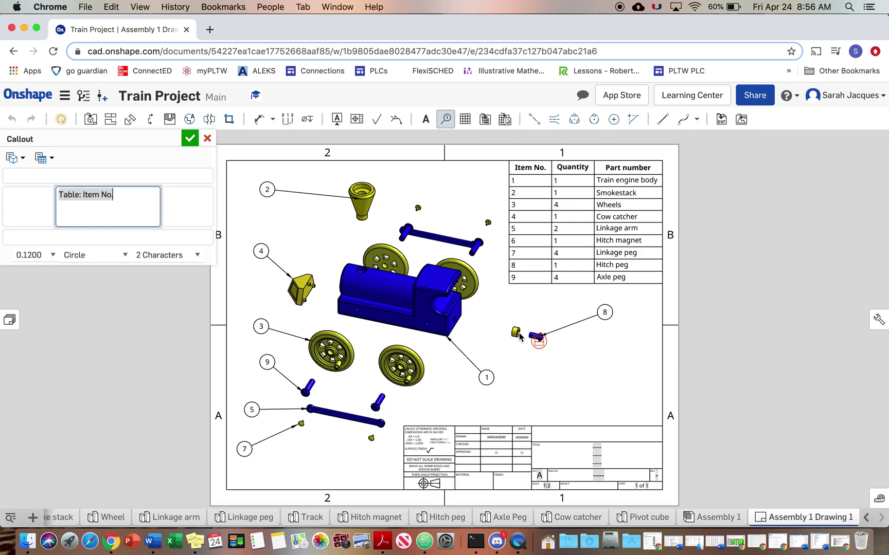
{"action": "left_click", "coordinate": [515, 332]}
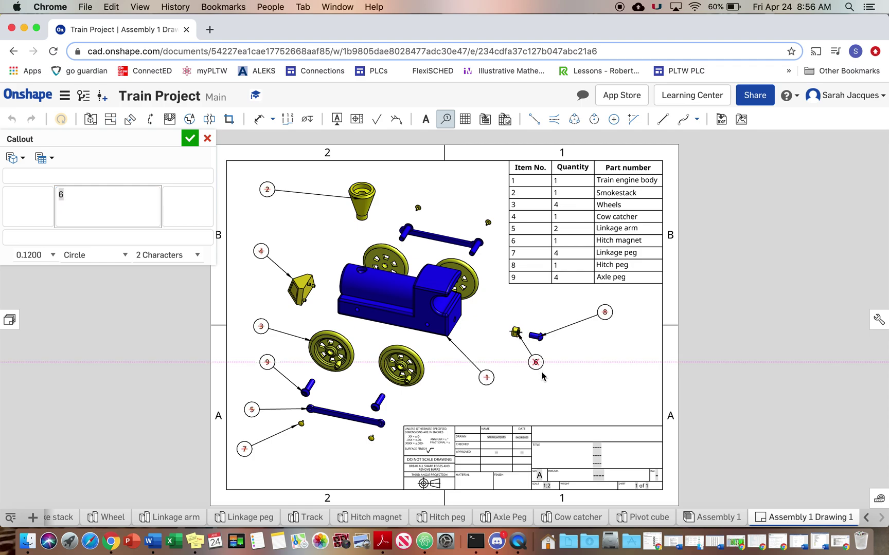
{"action": "left_click", "coordinate": [545, 374]}
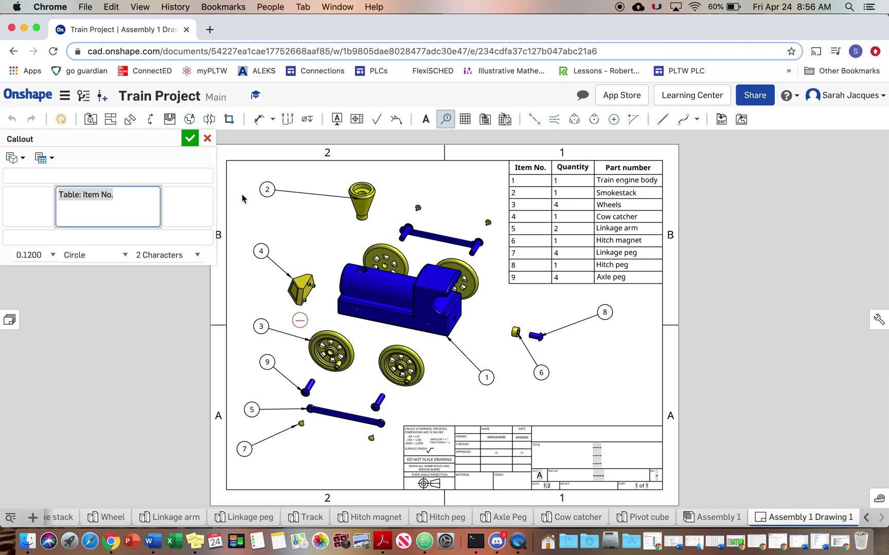
Close the Callout dialog, leaving all nine balloons on the drawing.
{"action": "left_click", "coordinate": [190, 139]}
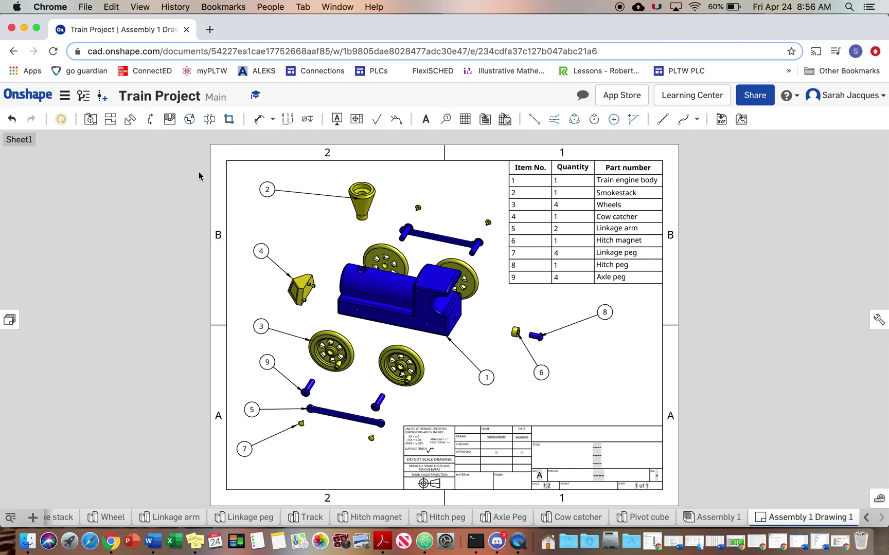